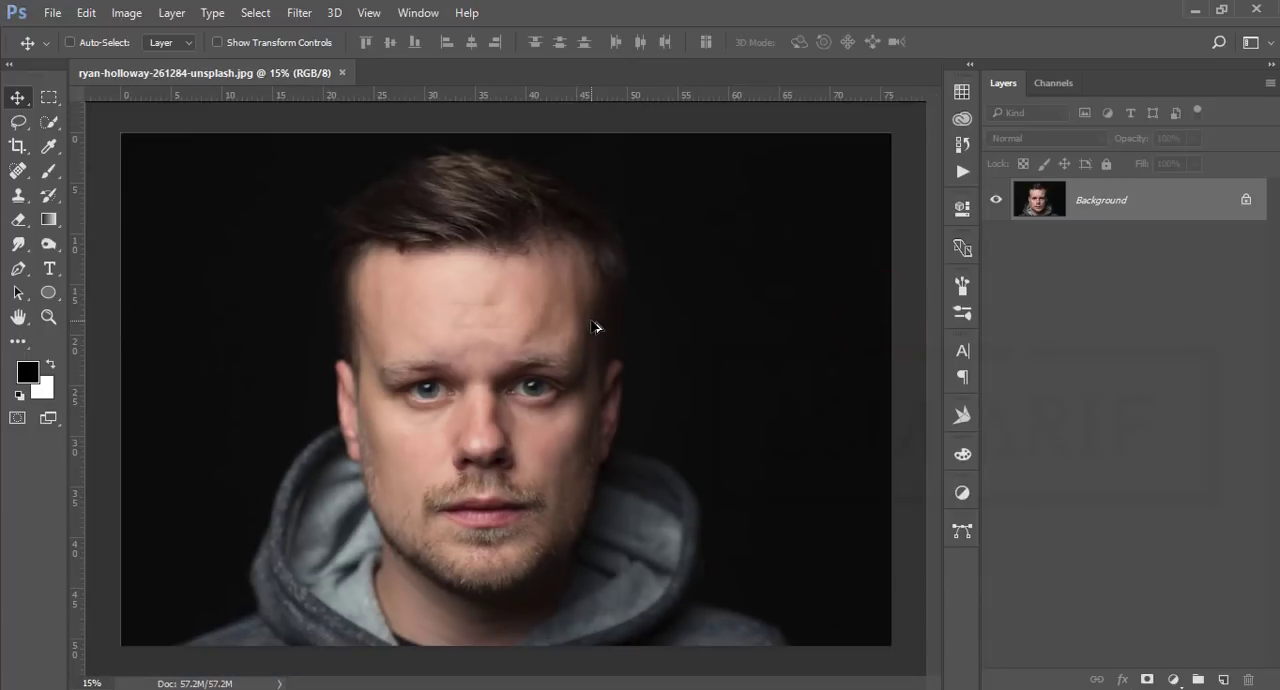
# Step: Duplicate the Background layer of the portrait
pyautogui.scroll(1, 592, 321)
pyautogui.scroll(-1, 592, 321)
pyautogui.scroll(2, 571, 400)
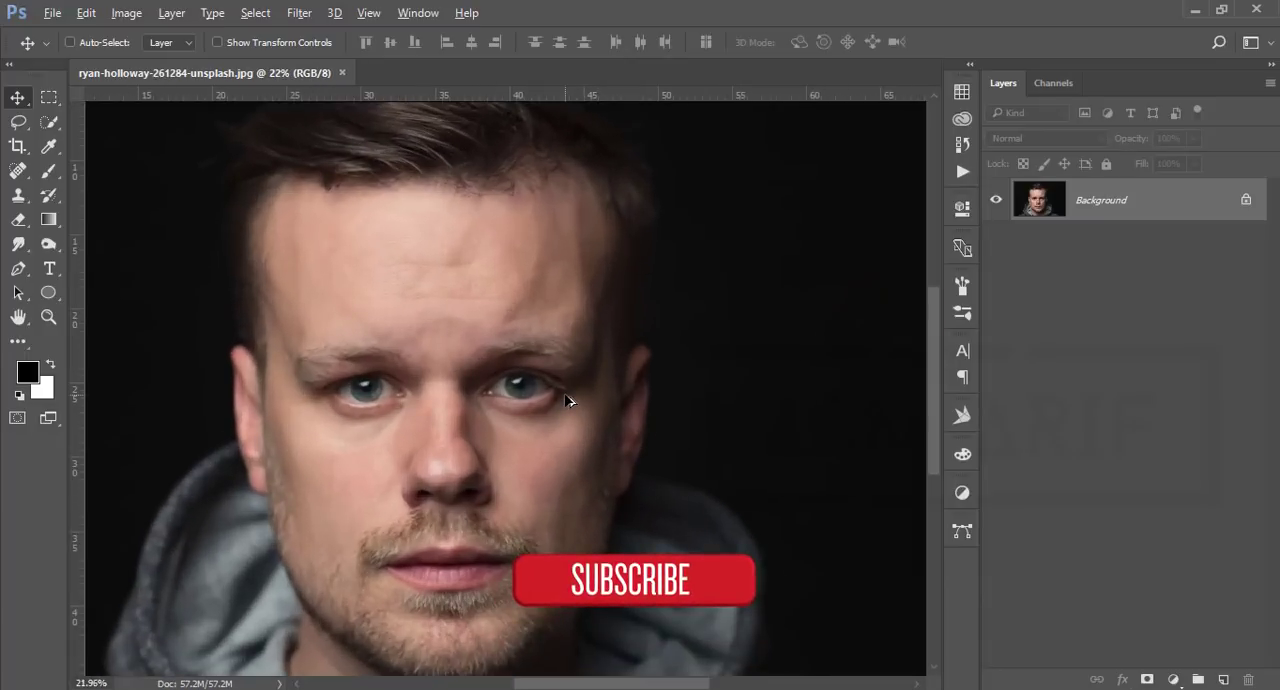
pyautogui.scroll(-2, 567, 400)
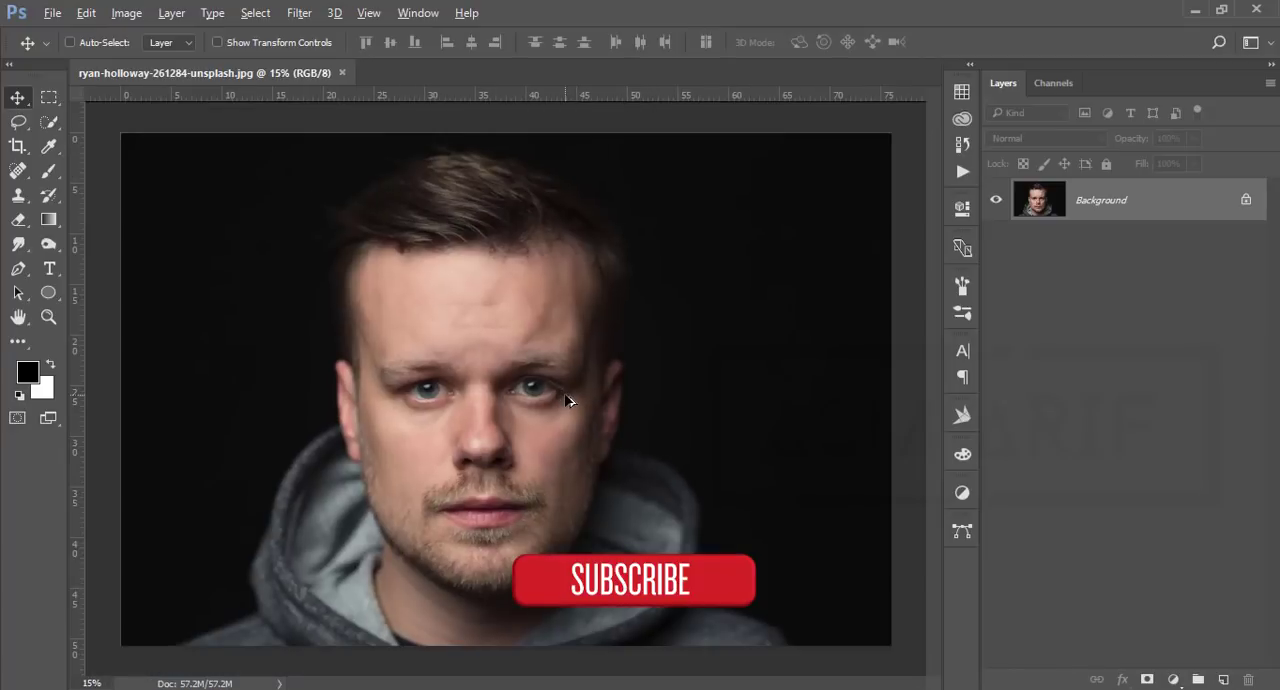
pyautogui.scroll(1, 566, 400)
pyautogui.moveTo(1190, 203); pyautogui.dragTo(1223, 679)
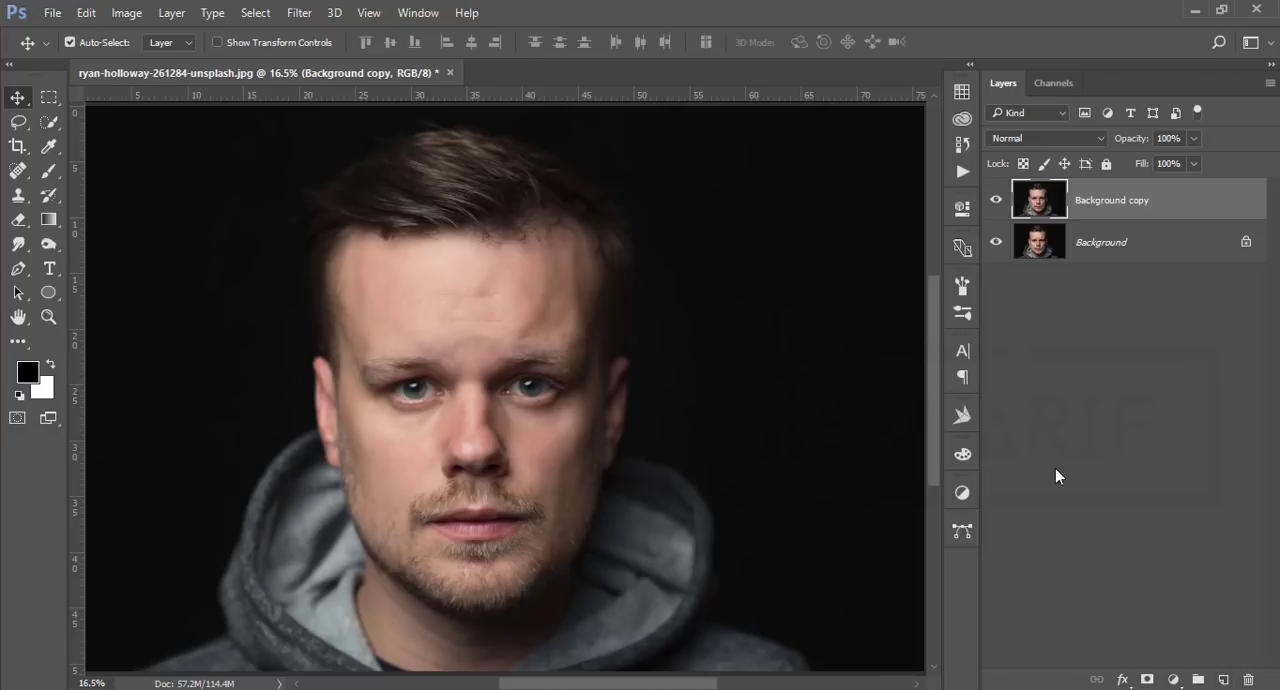
# Step: Open the Camera Raw Filter on the duplicated portrait layer
pyautogui.click(997, 205)
pyautogui.click(997, 205)
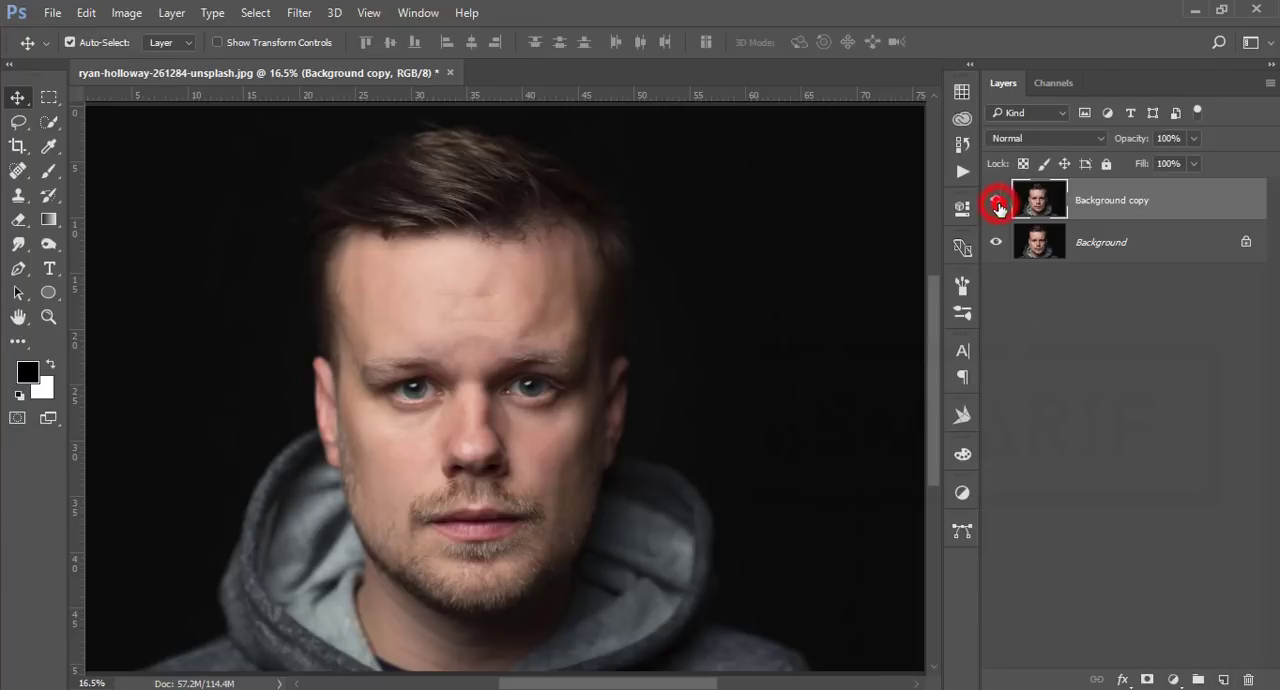
pyautogui.click(1178, 213)
pyautogui.click(300, 12)
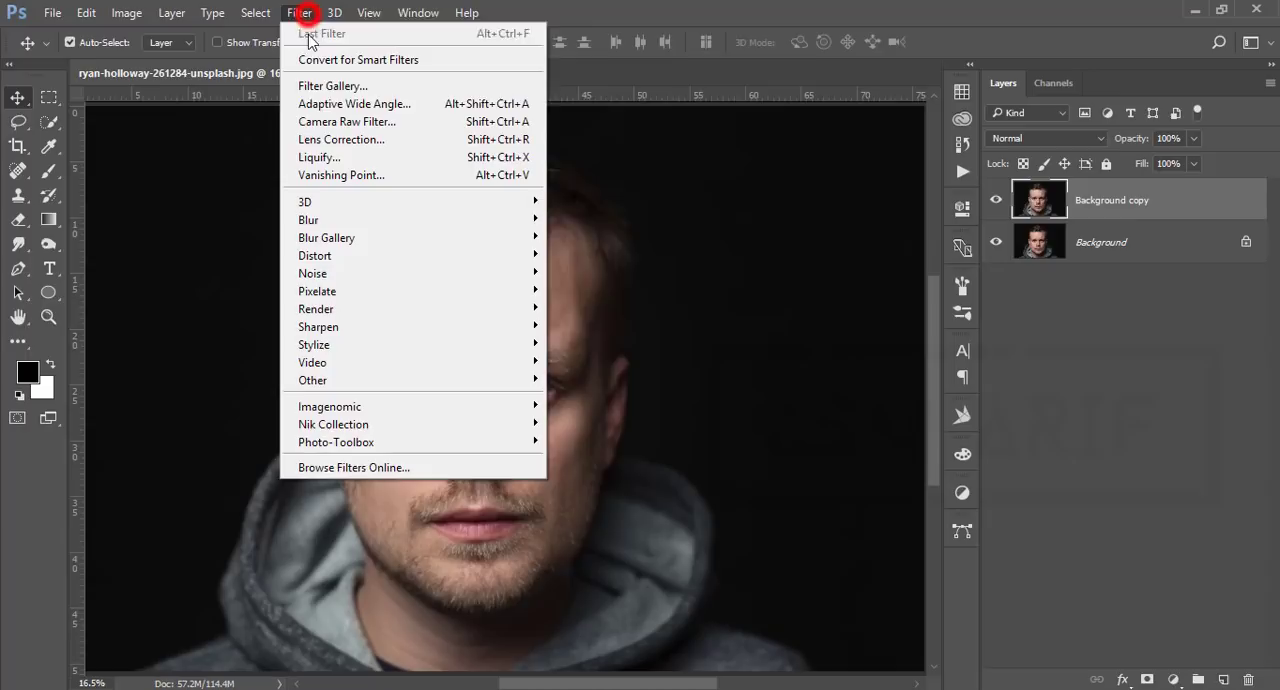
pyautogui.click(328, 126)
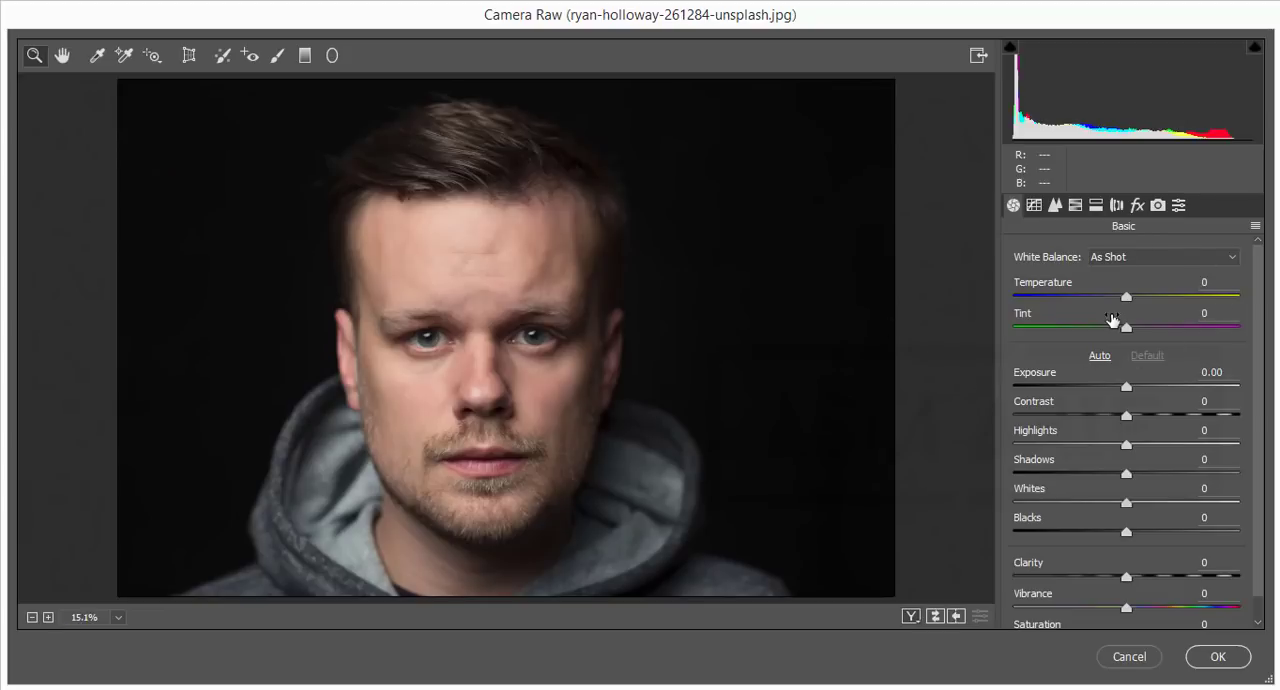
# Step: Warm the portrait by setting the white balance Temperature to +6
pyautogui.moveTo(1126, 297); pyautogui.dragTo(1130, 298)
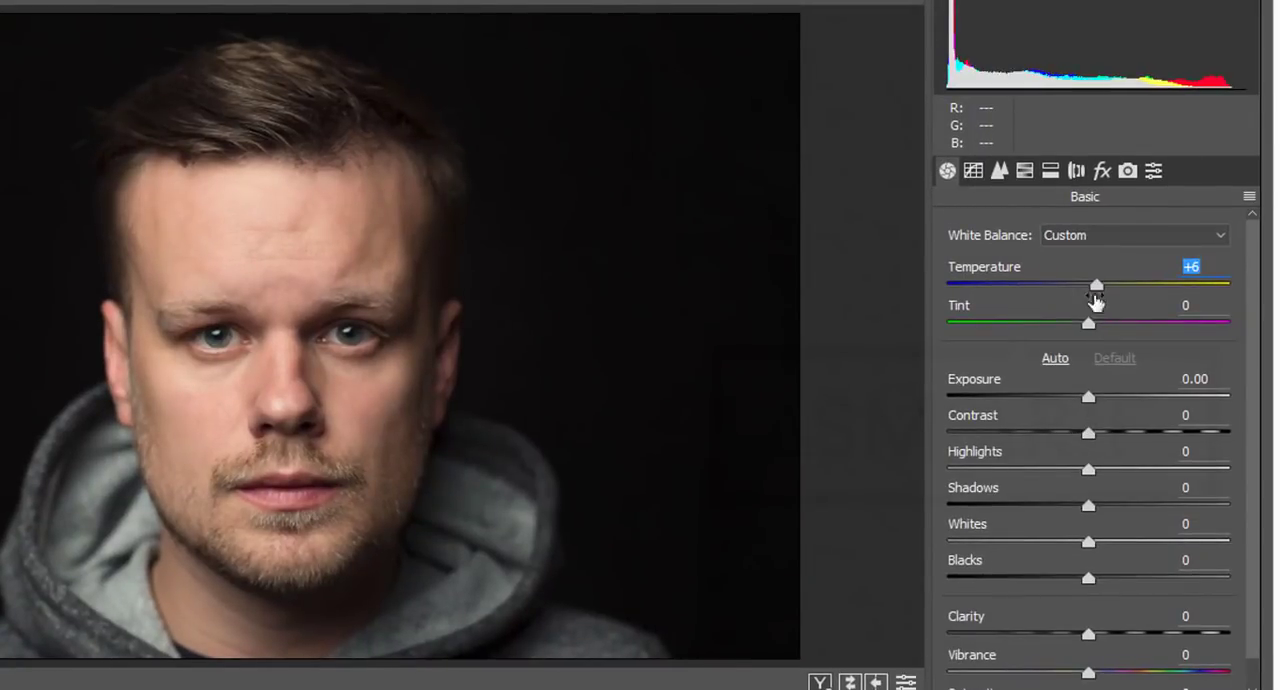
pyautogui.click(1200, 265)
pyautogui.moveTo(1211, 267); pyautogui.dragTo(1080, 264)
pyautogui.moveTo(1187, 270); pyautogui.dragTo(1242, 272)
# Step: Adjust the basic tones to Exposure +0.15, Contrast +3, Highlights -31, Shadows +51, Whites +16, Blacks -9 and Clarity +7
pyautogui.click(1089, 398)
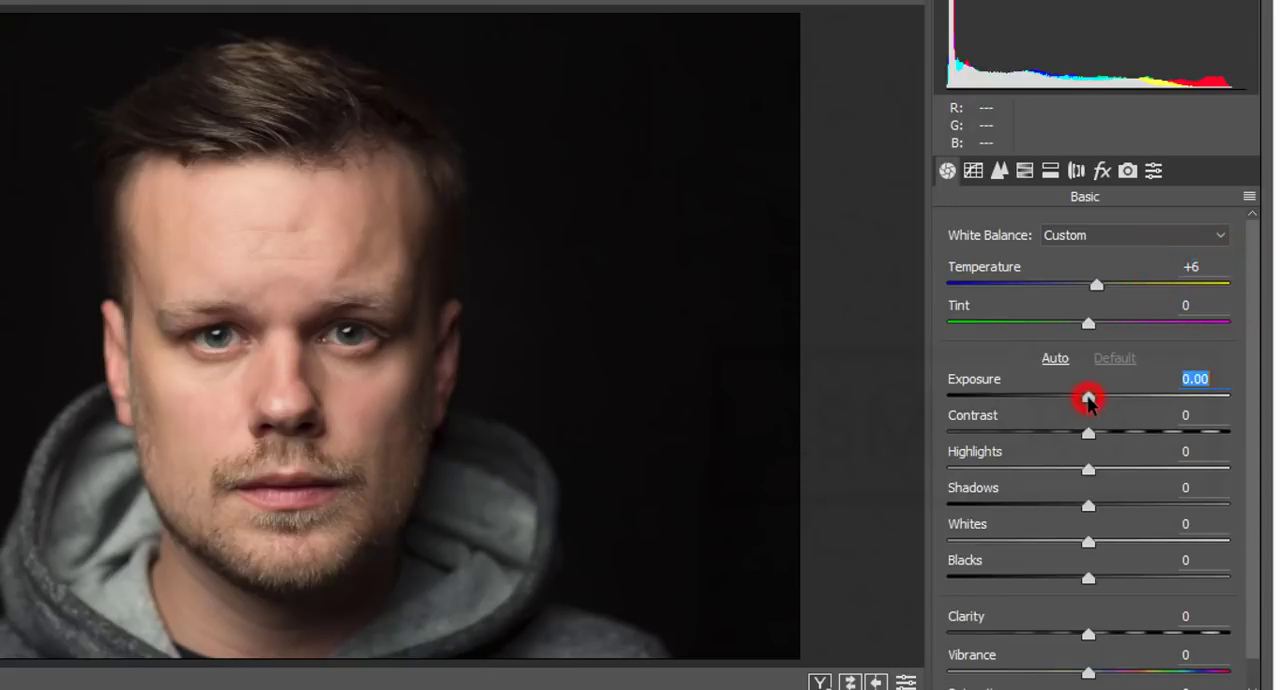
pyautogui.moveTo(1089, 398); pyautogui.dragTo(1095, 435)
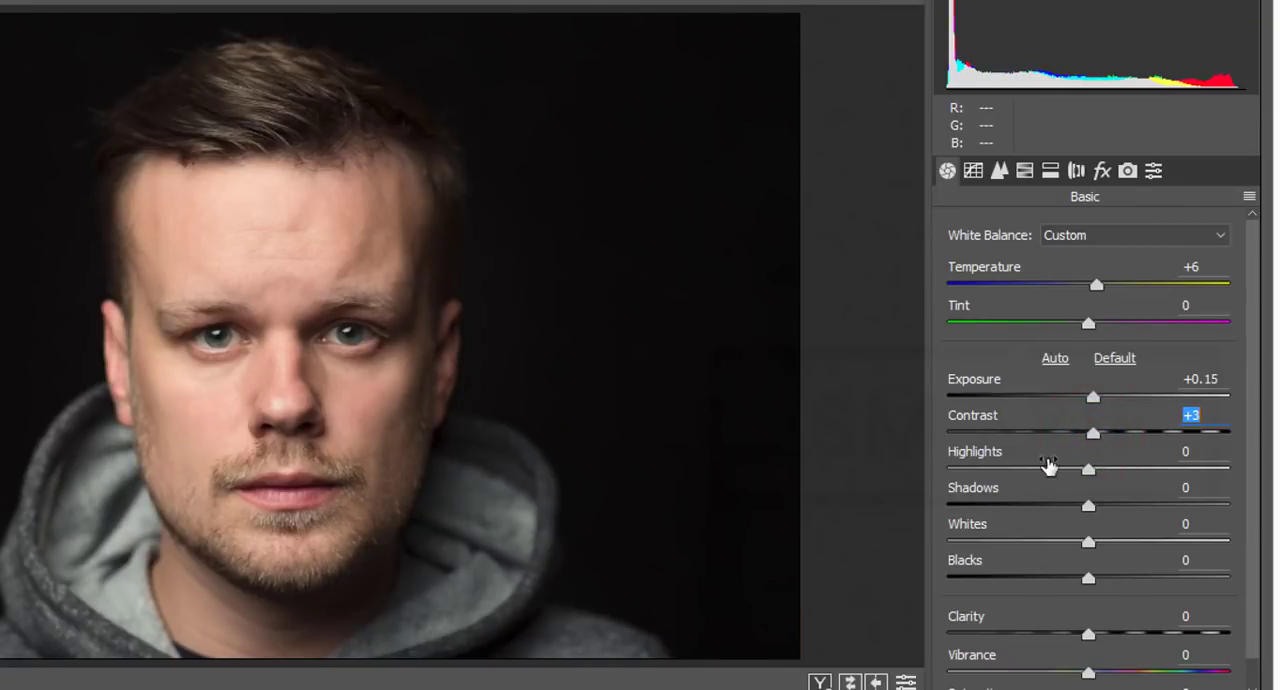
pyautogui.click(994, 469)
pyautogui.moveTo(994, 469); pyautogui.dragTo(1046, 468)
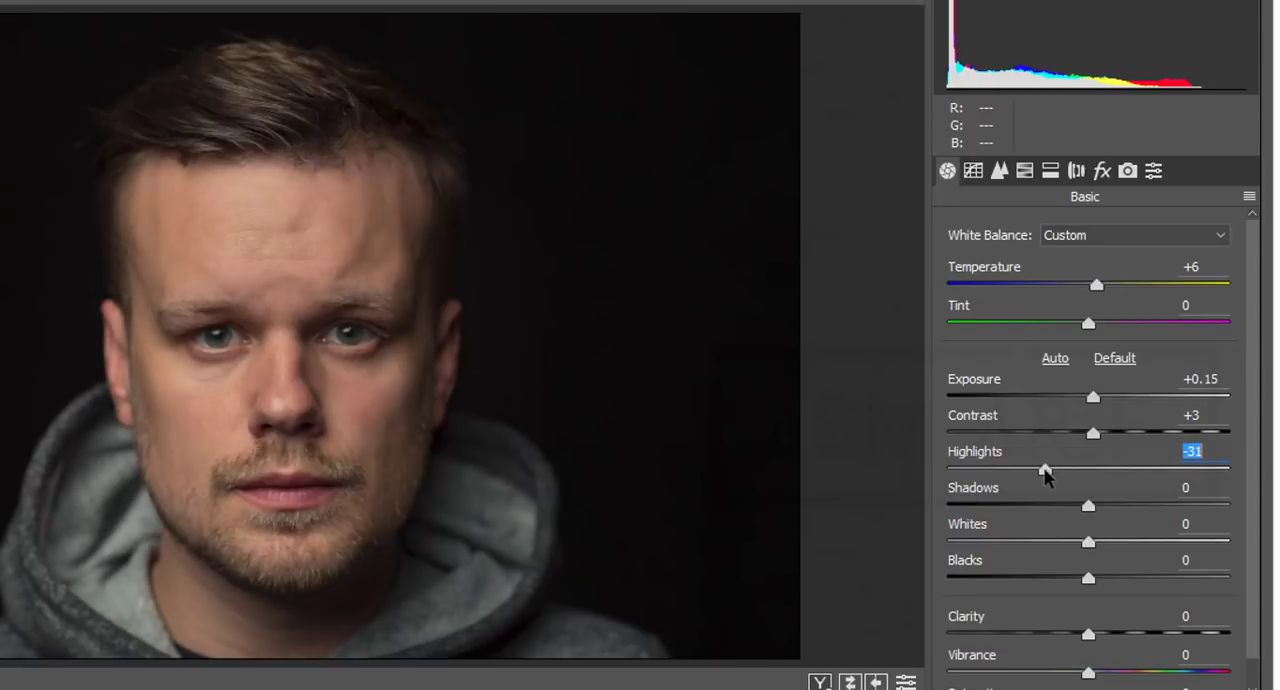
pyautogui.moveTo(1090, 506); pyautogui.dragTo(1163, 510)
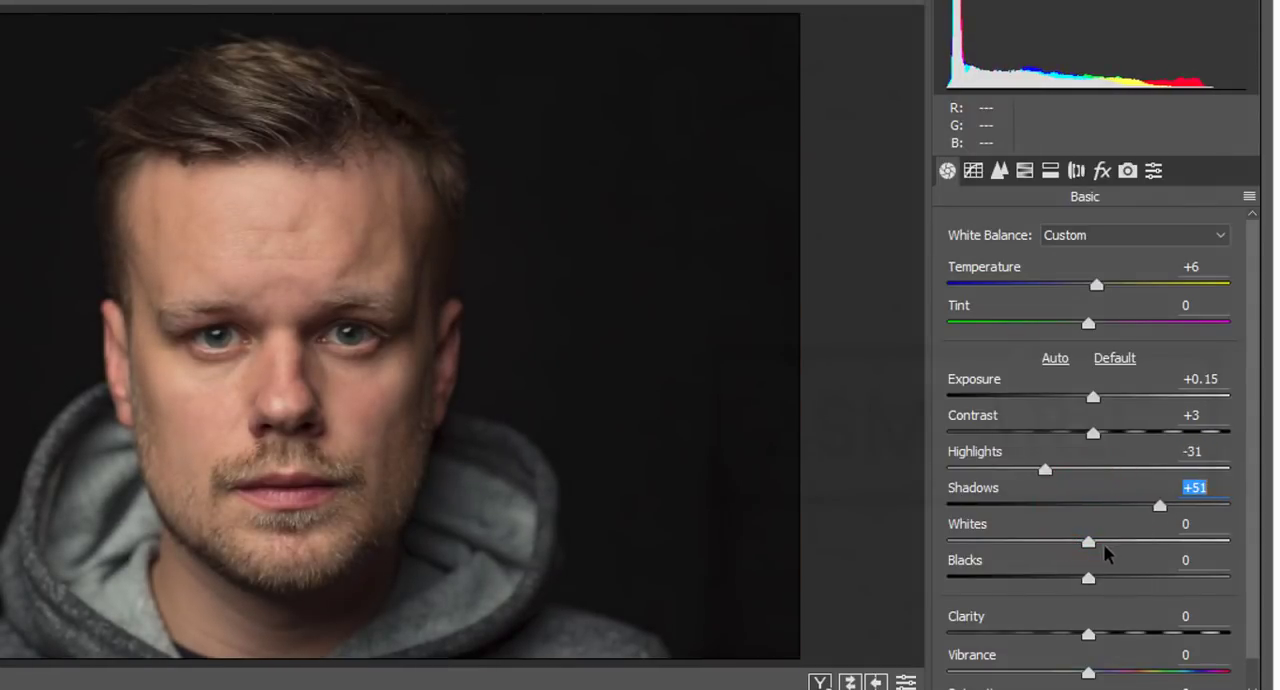
pyautogui.moveTo(1089, 541); pyautogui.dragTo(1078, 587)
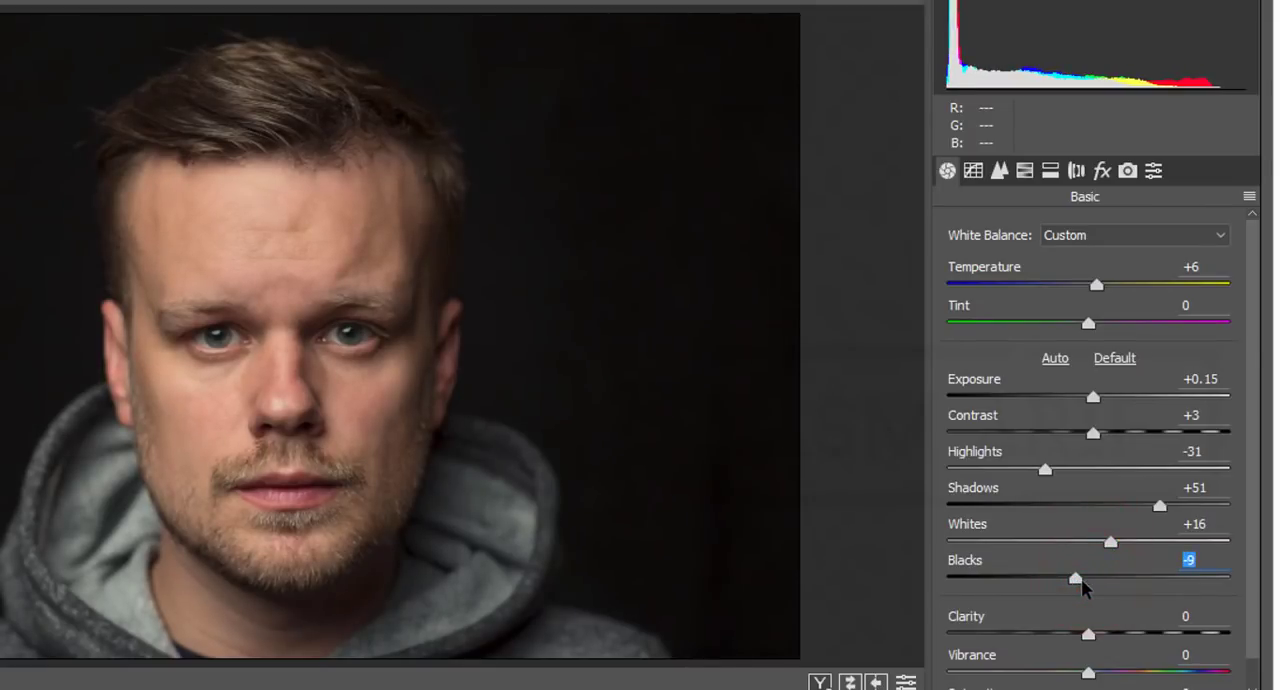
pyautogui.scroll(-1, 1100, 585)
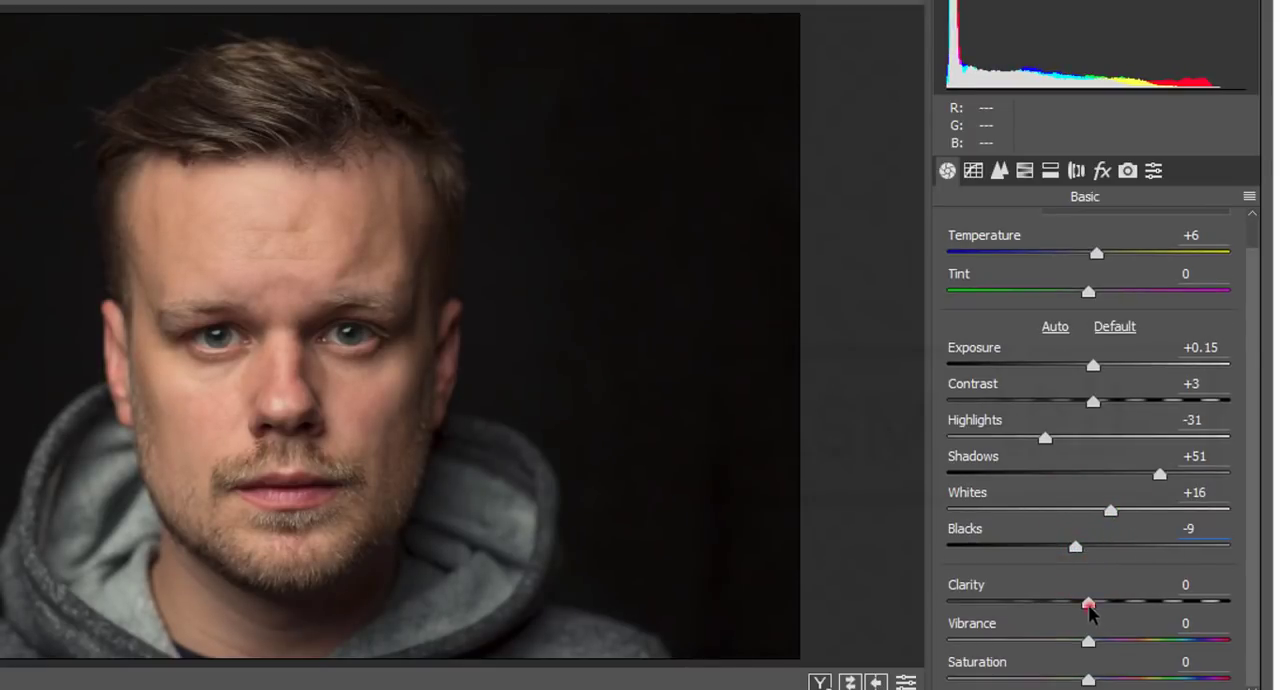
pyautogui.moveTo(1089, 604); pyautogui.dragTo(1085, 597)
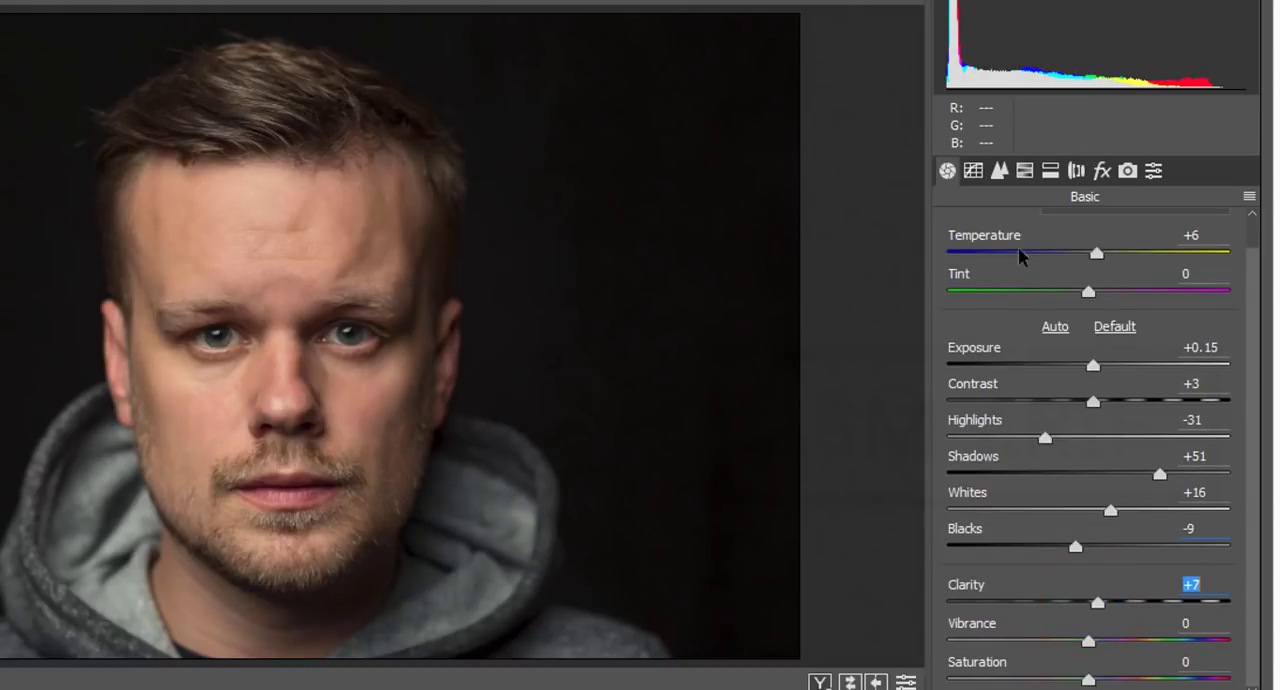
# Step: Set the sharpening Amount to 56 and the noise reduction Luminance to 19
pyautogui.click(999, 172)
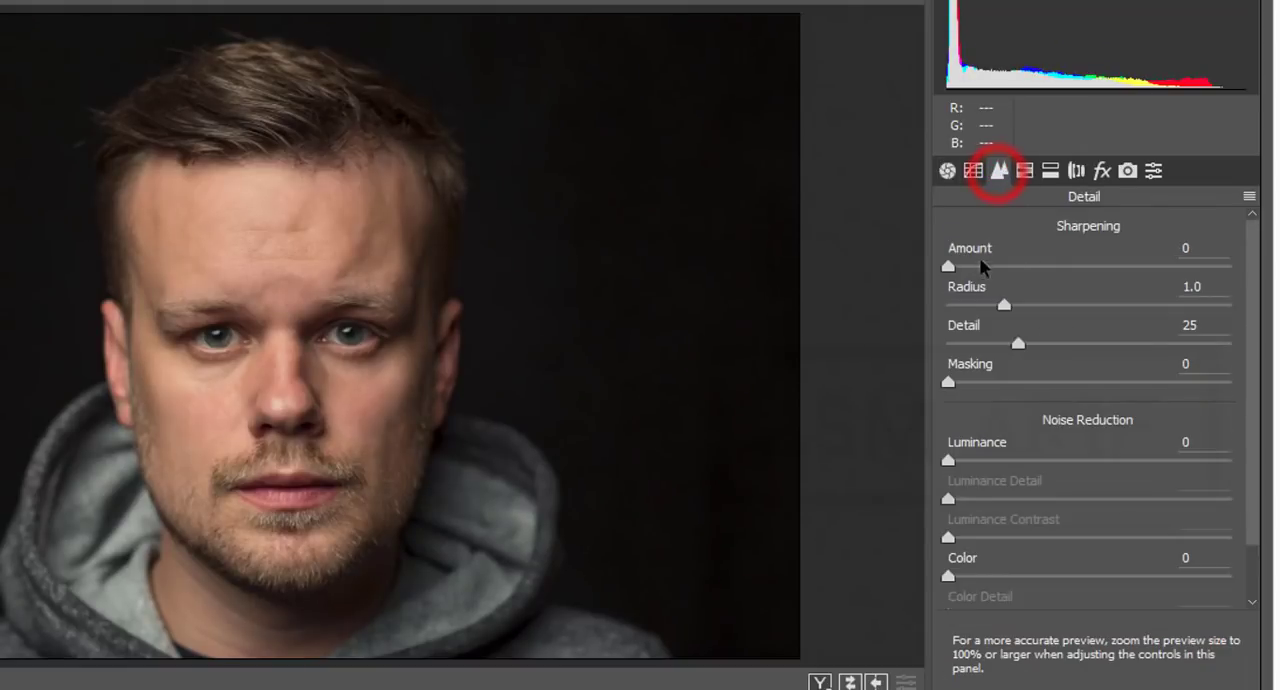
pyautogui.click(1049, 267)
pyautogui.moveTo(1049, 268); pyautogui.dragTo(1053, 270)
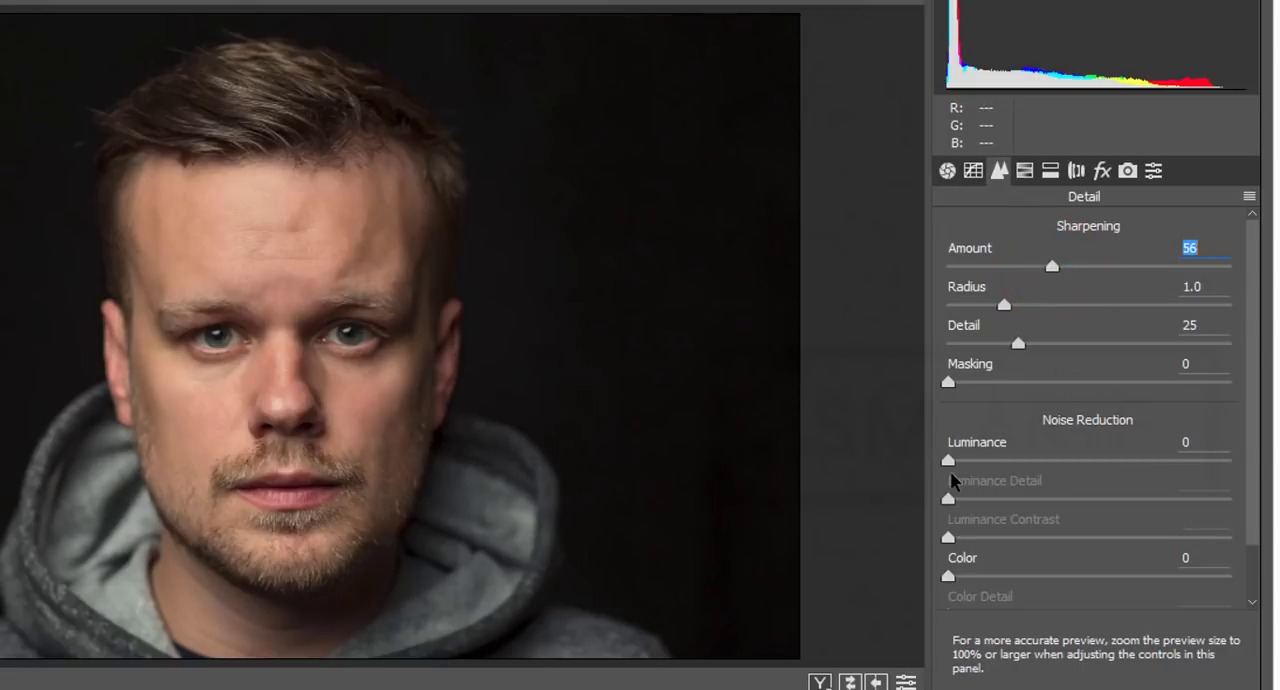
pyautogui.moveTo(949, 461); pyautogui.dragTo(1003, 462)
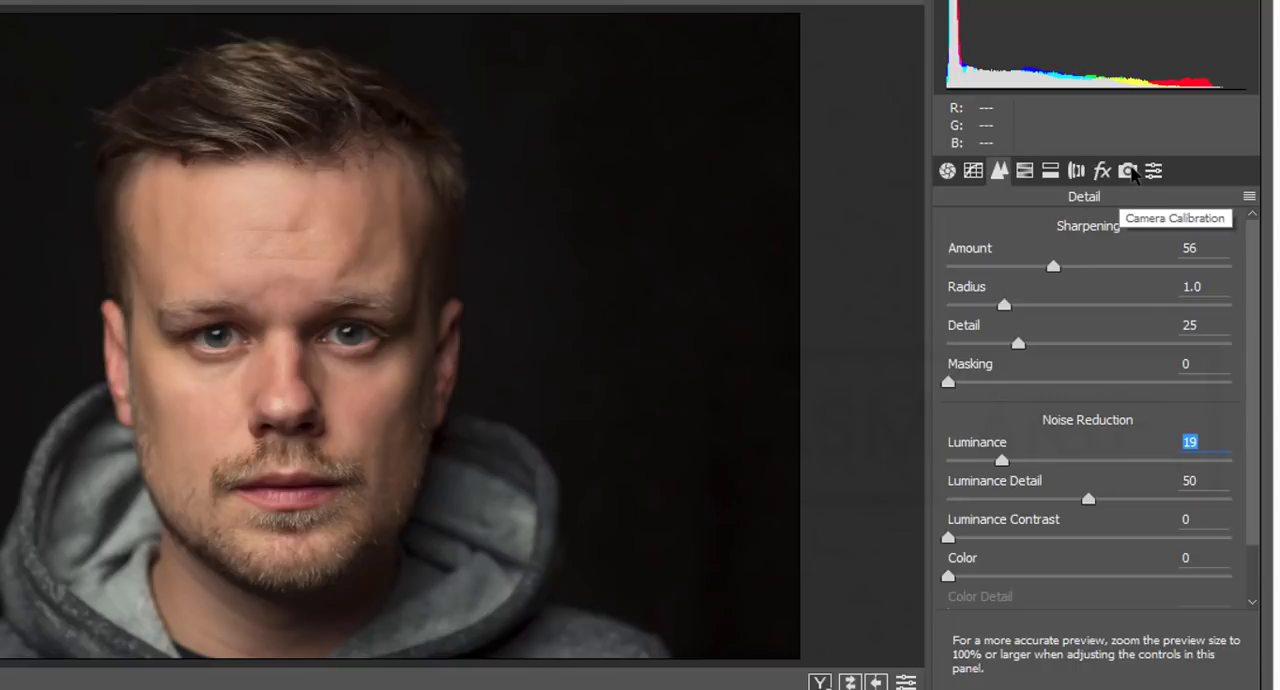
# Step: Reduce the Oranges saturation to -13 and raise the Oranges luminance to +28 for the skin tones
pyautogui.click(1025, 170)
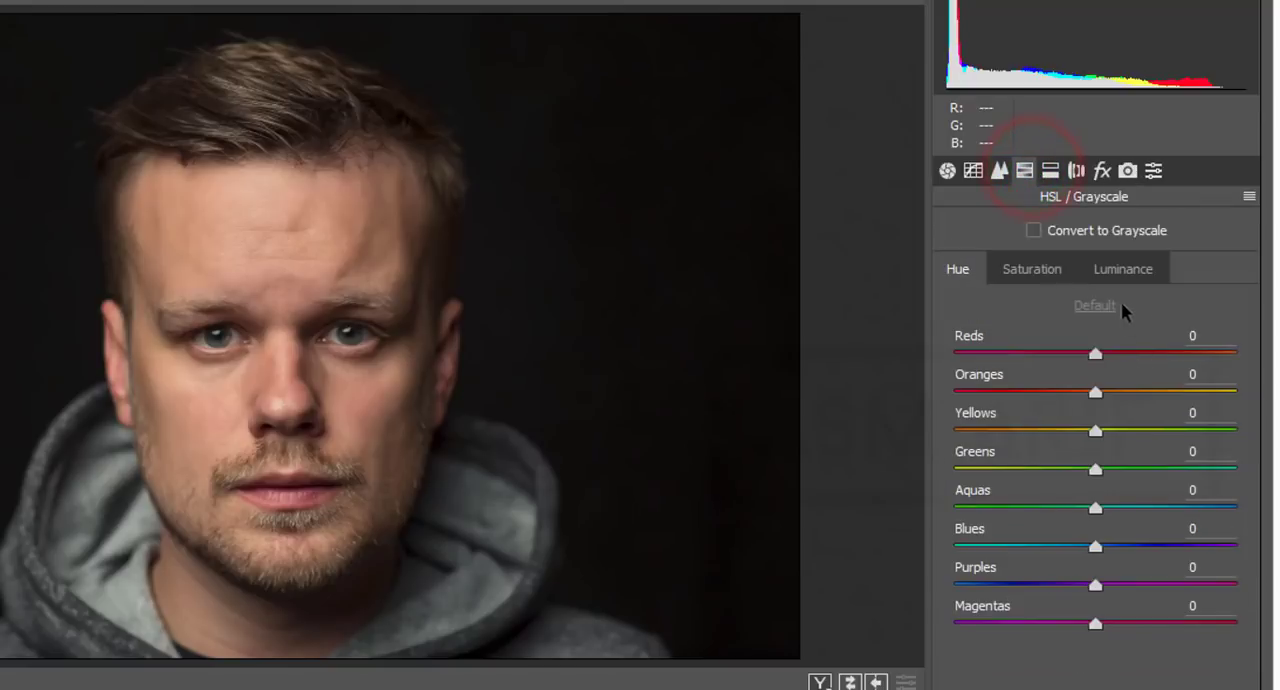
pyautogui.click(1033, 268)
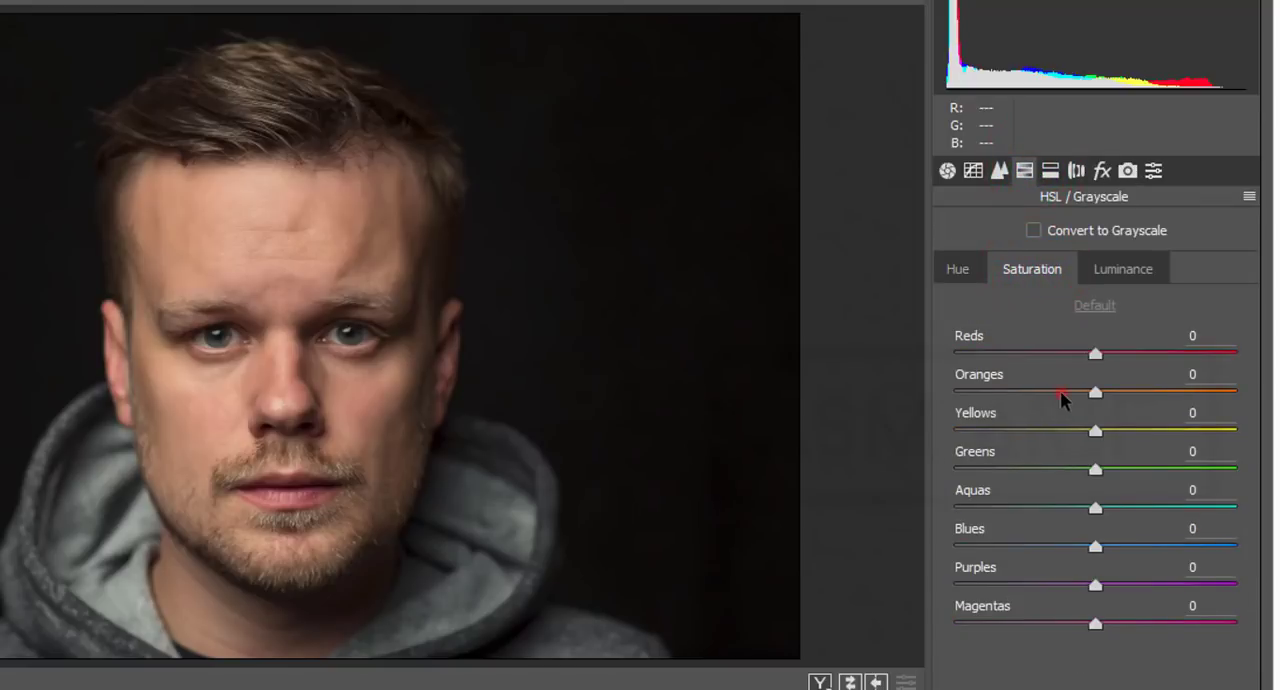
pyautogui.click(1061, 392)
pyautogui.moveTo(1060, 390); pyautogui.dragTo(1141, 401)
pyautogui.click(1122, 269)
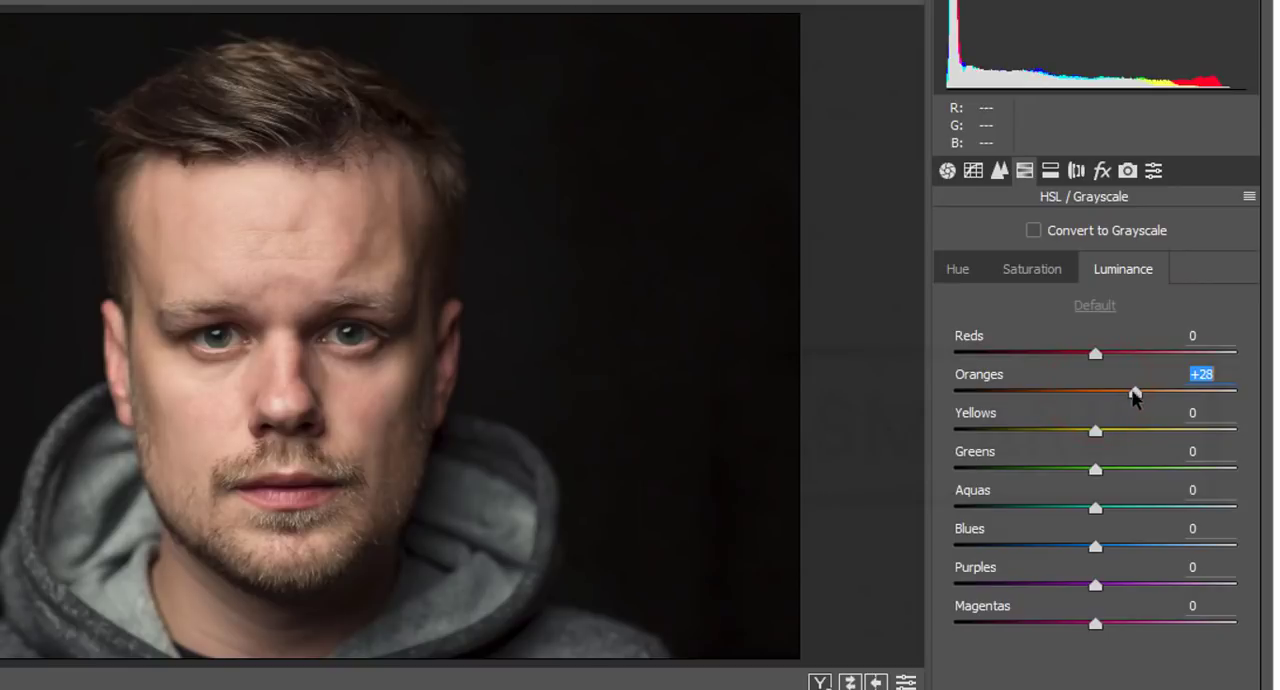
# Step: Increase the saturation of Reds to +9 and of Blues to +16
pyautogui.moveTo(1095, 353)
pyautogui.mouseDown()
pyautogui.moveTo(1040, 358)
pyautogui.moveTo(1108, 357)
pyautogui.mouseUp()
pyautogui.click(1032, 269)
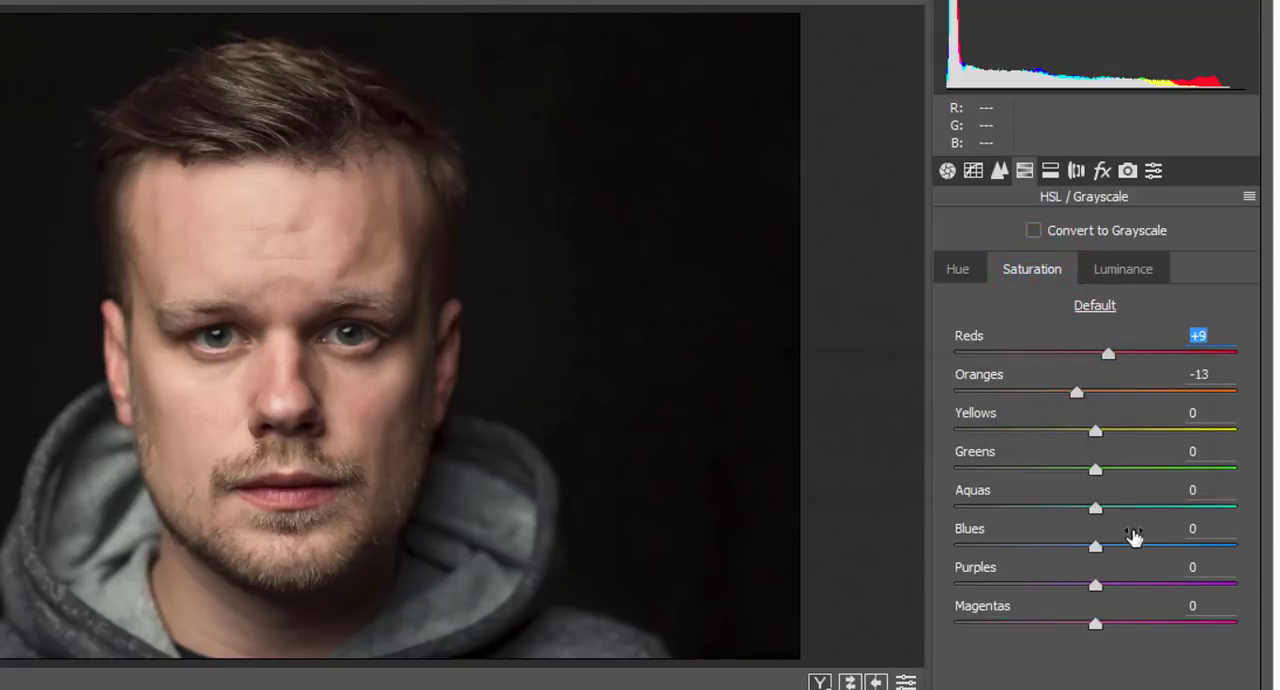
pyautogui.moveTo(1129, 543); pyautogui.dragTo(1118, 548)
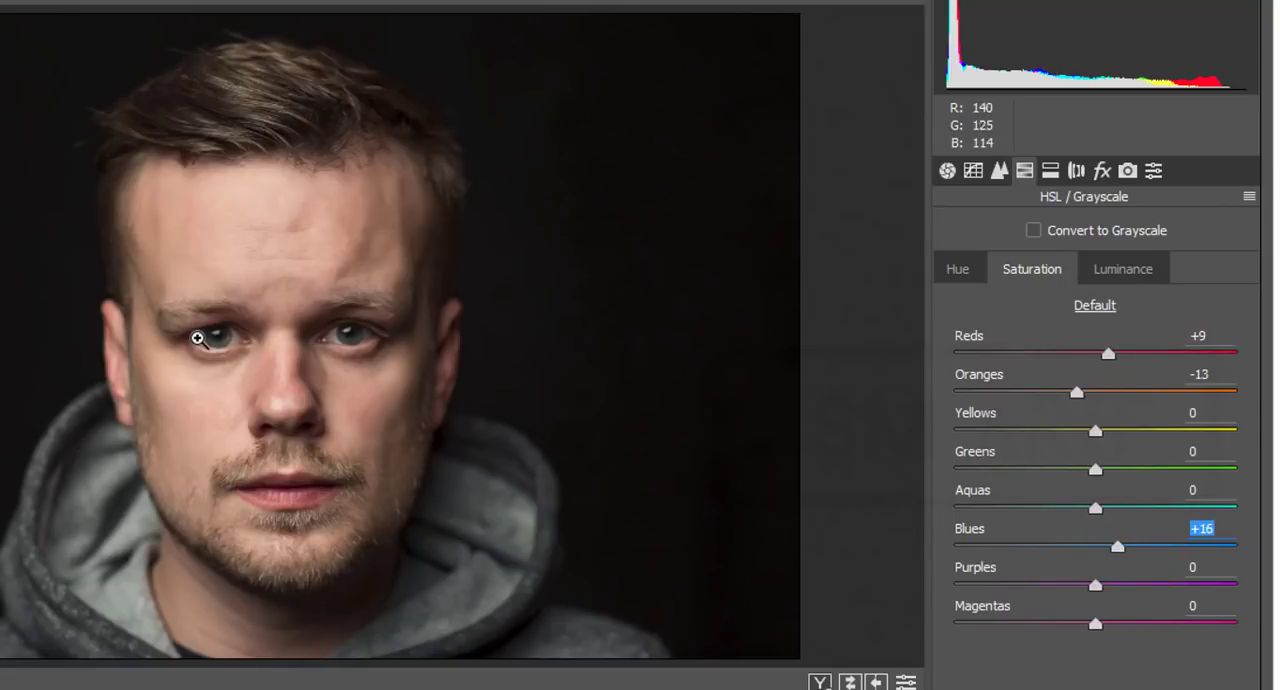
pyautogui.click(209, 336)
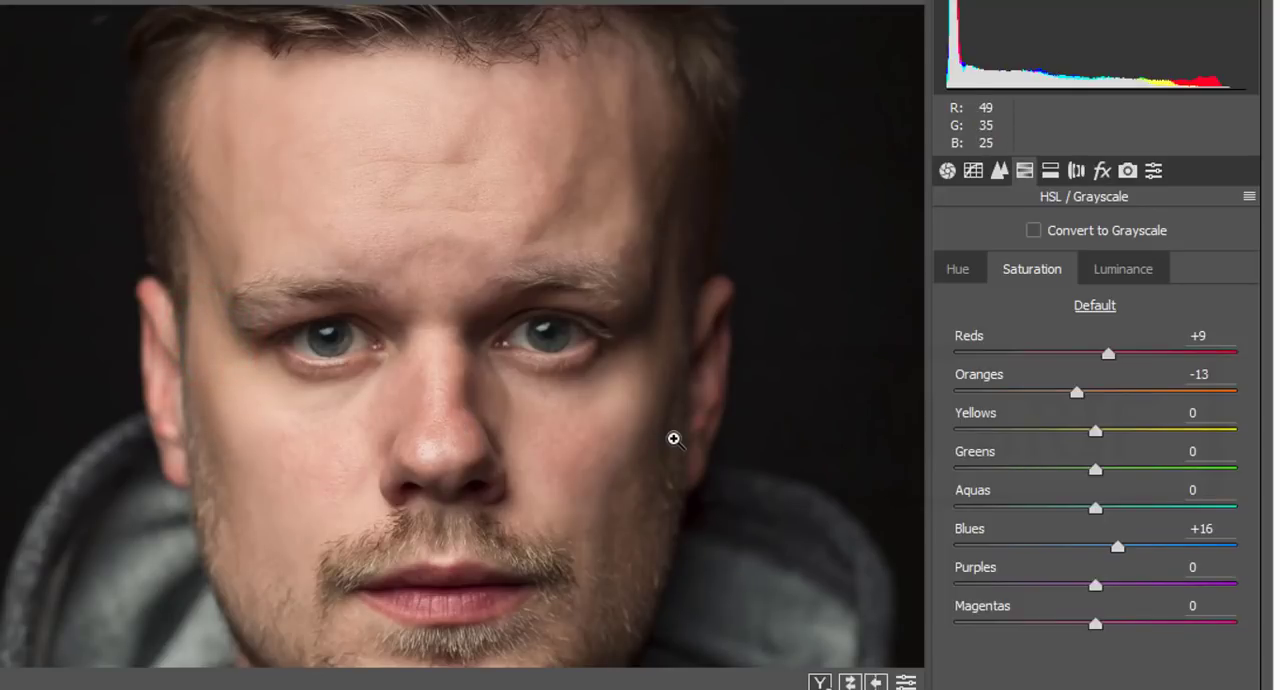
pyautogui.hotkey('ctrl', '0')
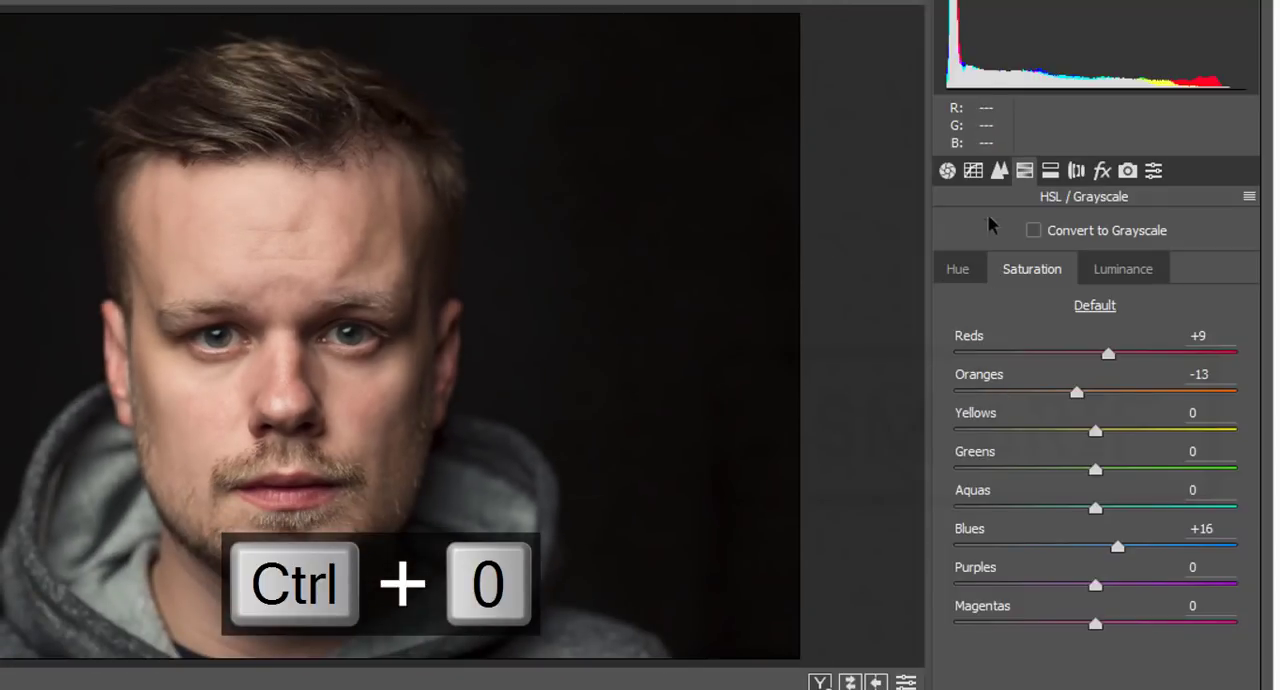
# Step: On the Blue channel point curve, add a point at 192/192 and move the highlight endpoint to input 246, output 255
pyautogui.click(976, 172)
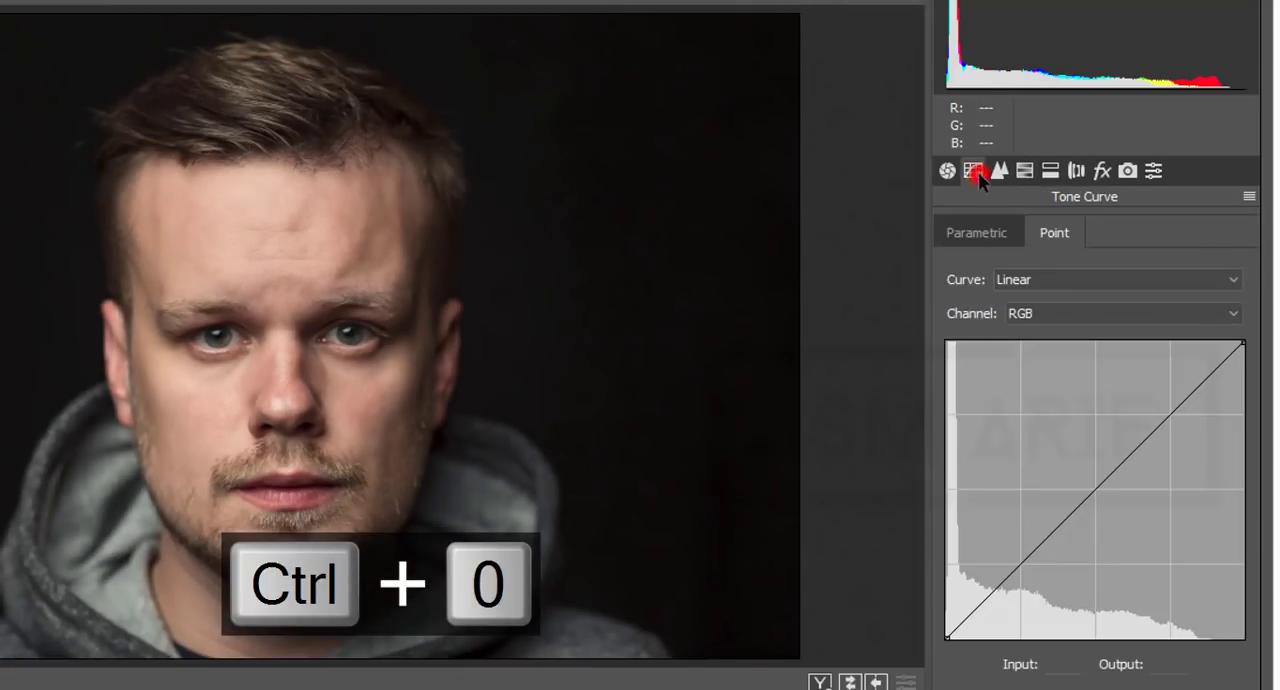
pyautogui.click(1068, 313)
pyautogui.click(1055, 394)
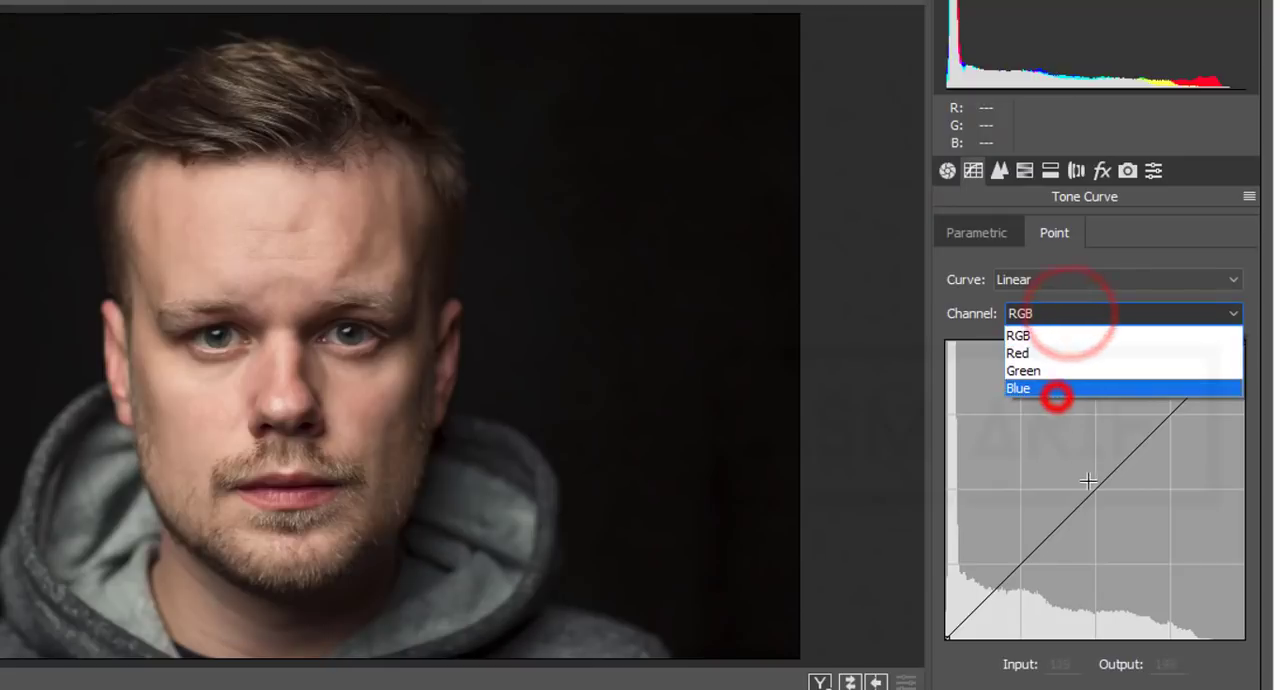
pyautogui.click(1050, 386)
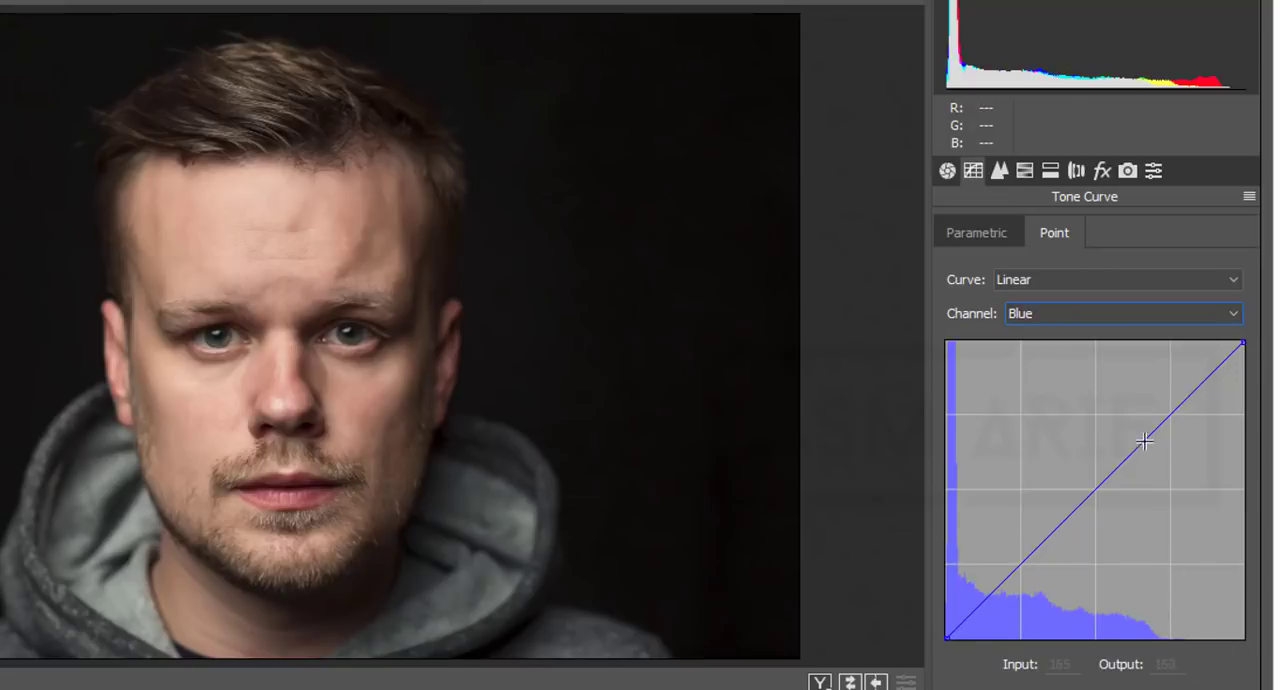
pyautogui.click(1169, 415)
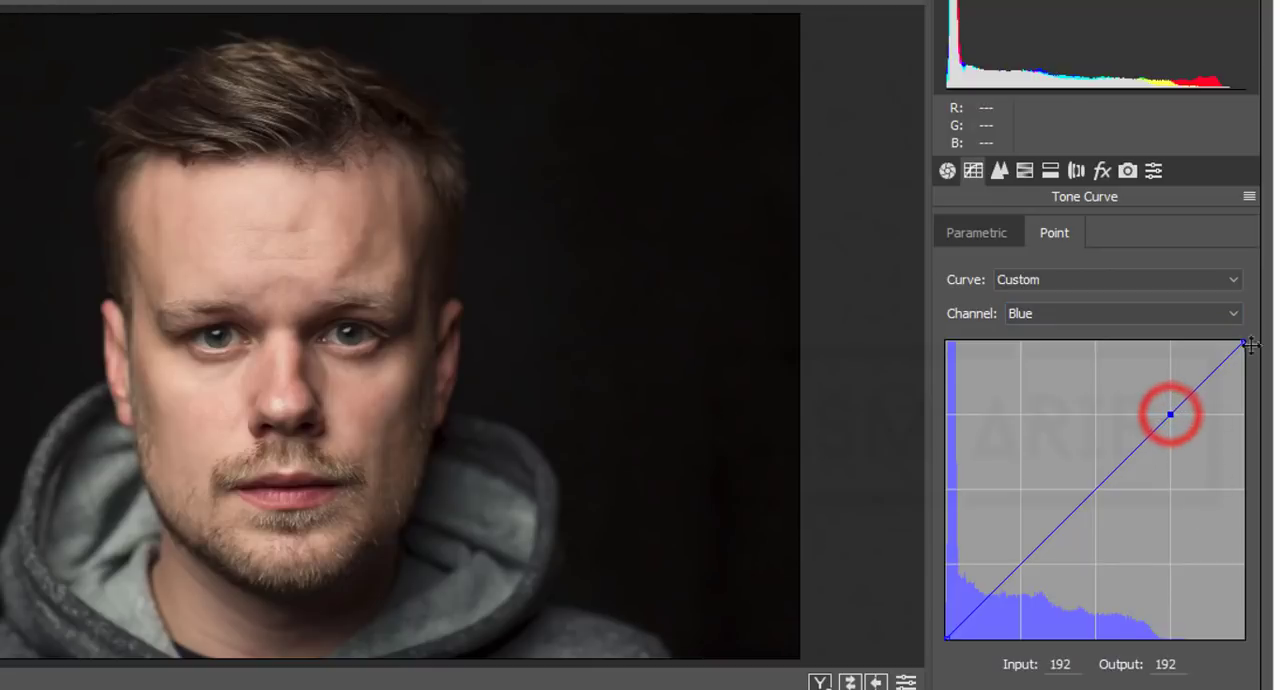
pyautogui.moveTo(1243, 342); pyautogui.dragTo(1235, 344)
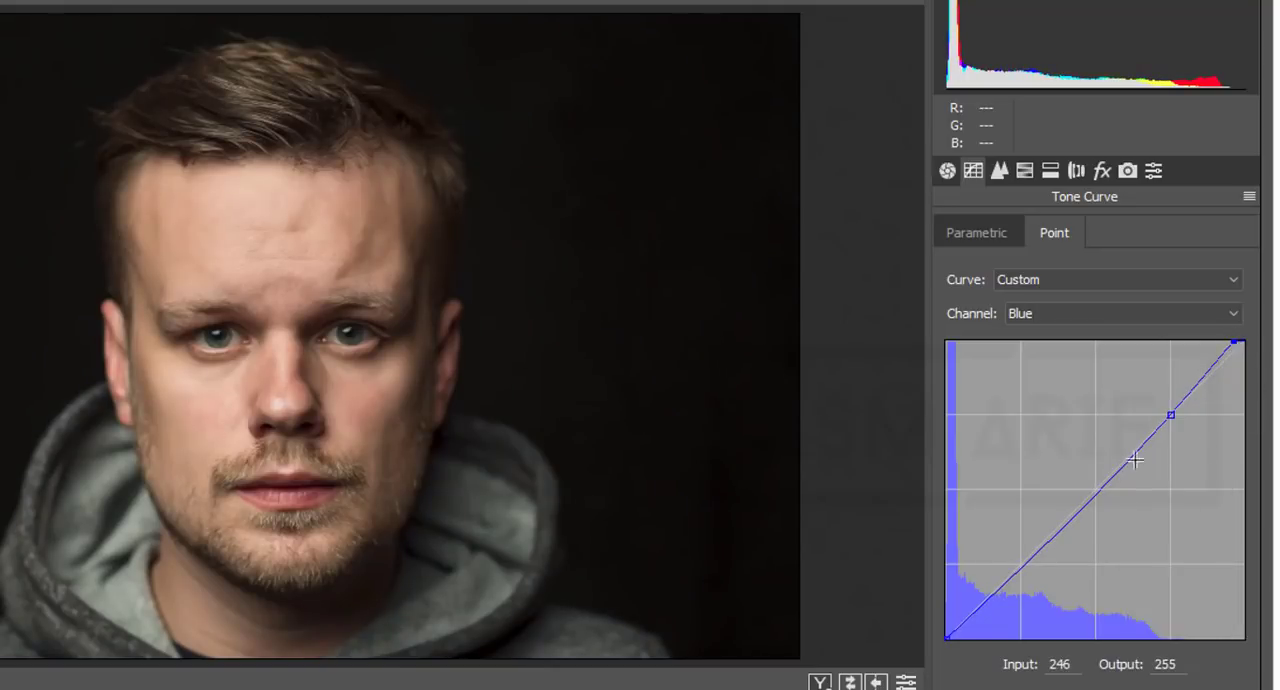
# Step: Lower the highlight endpoint of the Red channel point curve to input 250, output 238
pyautogui.click(1075, 312)
pyautogui.click(1066, 350)
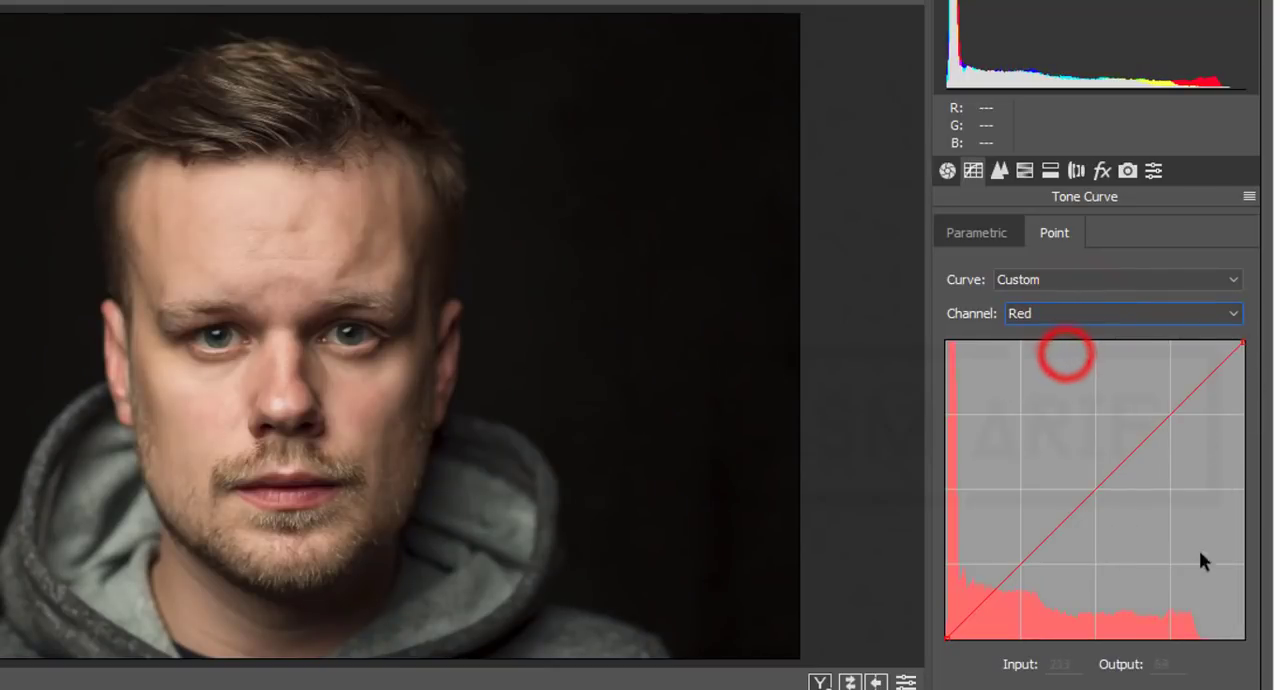
pyautogui.moveTo(1244, 344)
pyautogui.mouseDown()
pyautogui.moveTo(1228, 346)
pyautogui.moveTo(1239, 361)
pyautogui.mouseUp()
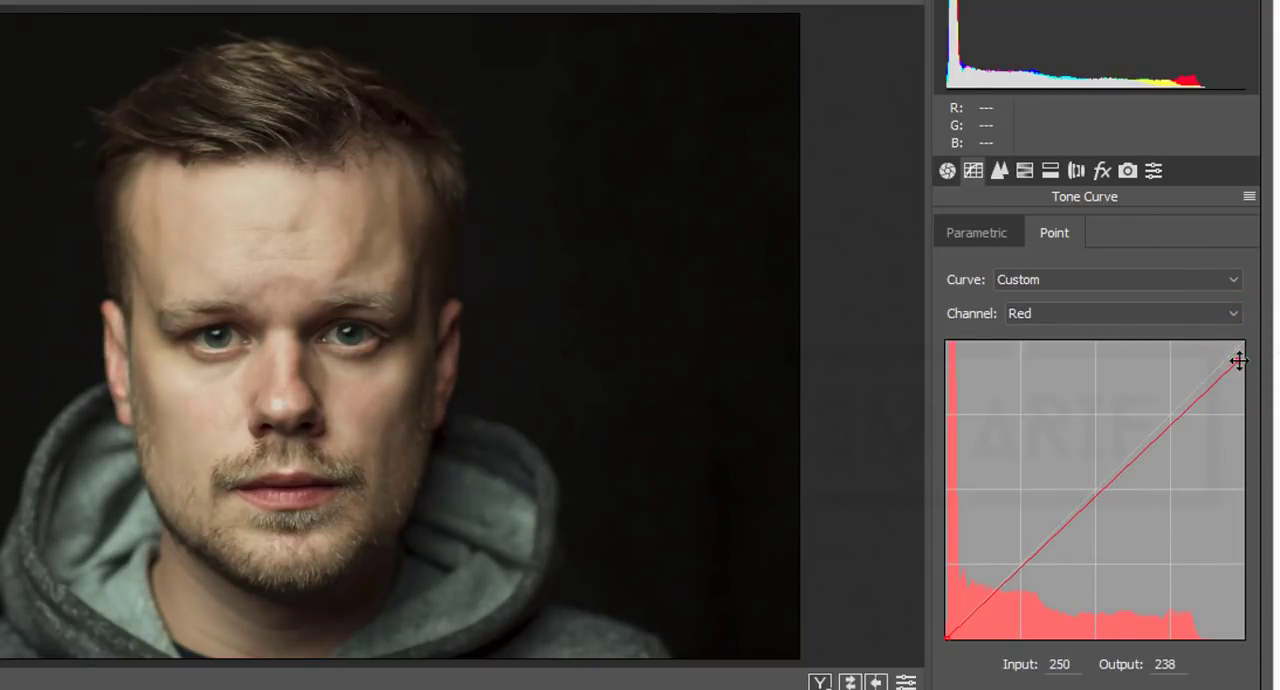
# Step: Shape the RGB point curve for faded blacks: raise the black endpoint and place points at 81/83, 34/31 and in the upper highlights
pyautogui.click(1060, 313)
pyautogui.click(1057, 336)
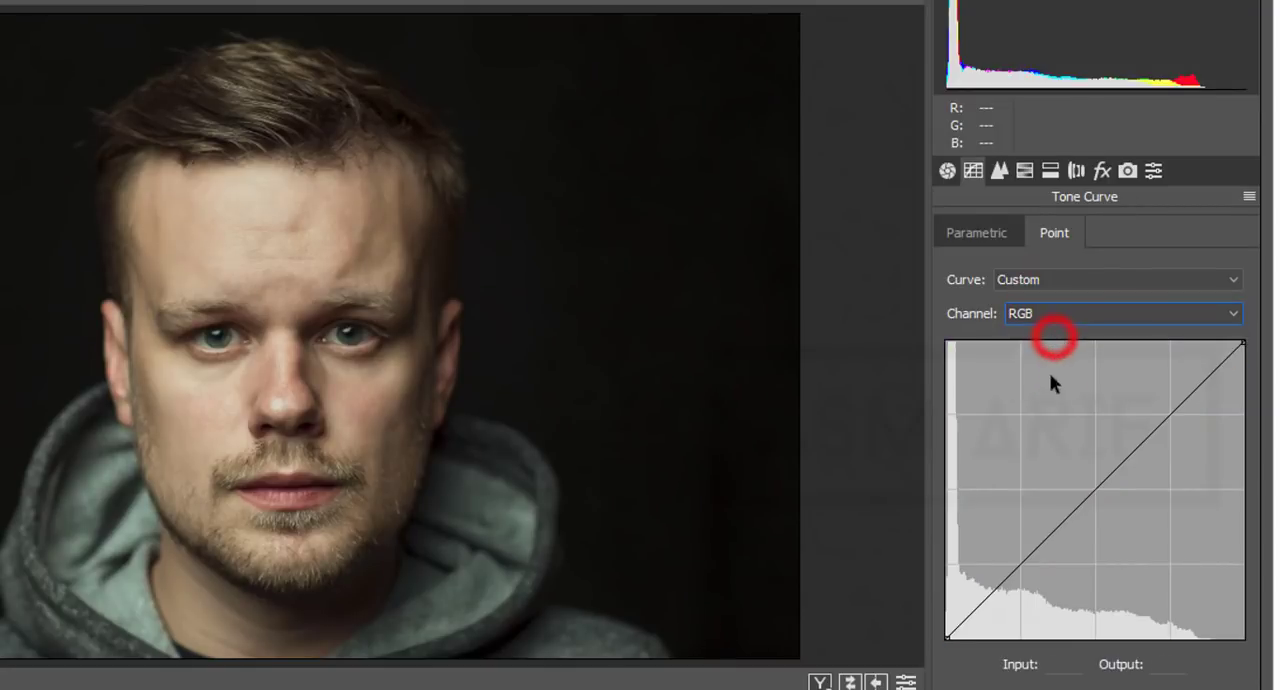
pyautogui.click(1041, 548)
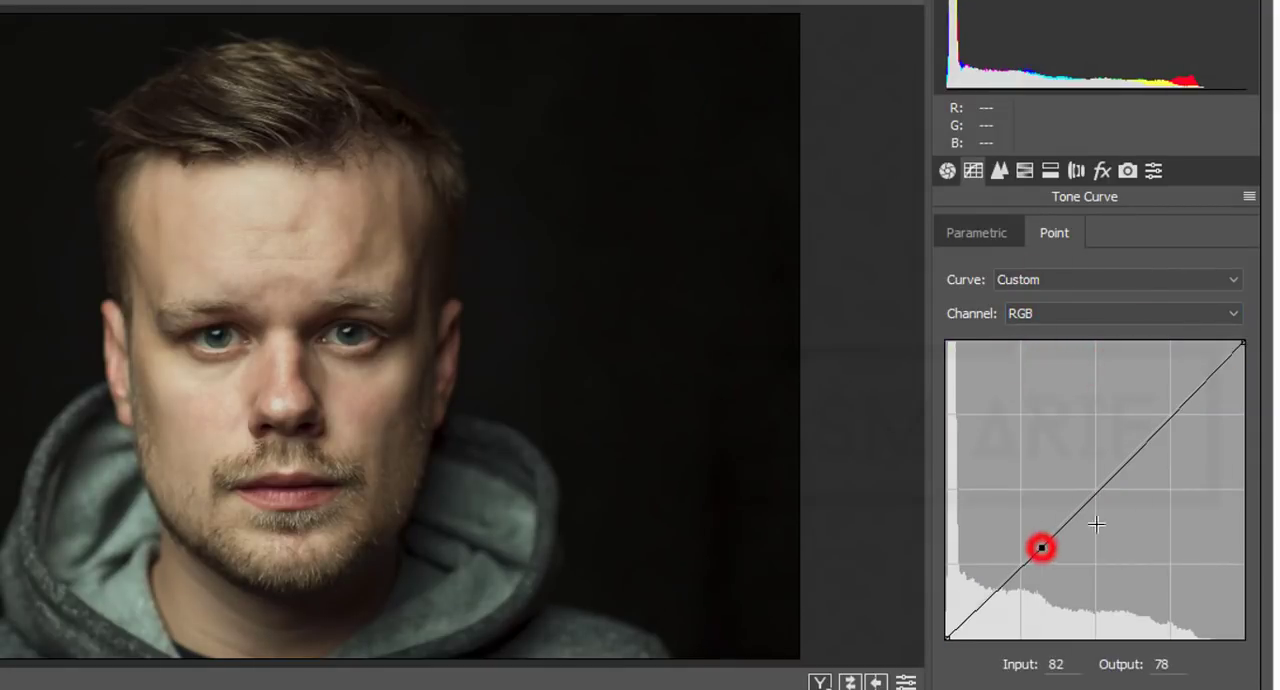
pyautogui.click(1163, 427)
pyautogui.moveTo(1041, 548); pyautogui.dragTo(1042, 541)
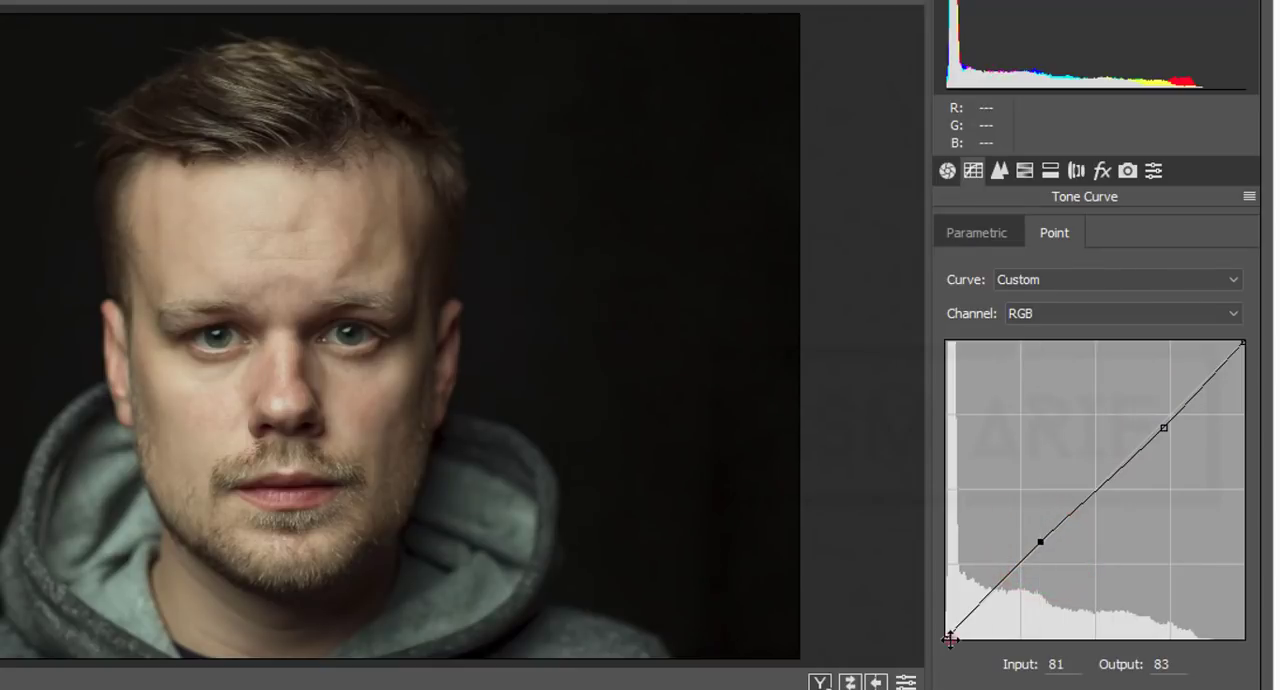
pyautogui.moveTo(950, 638); pyautogui.dragTo(984, 601)
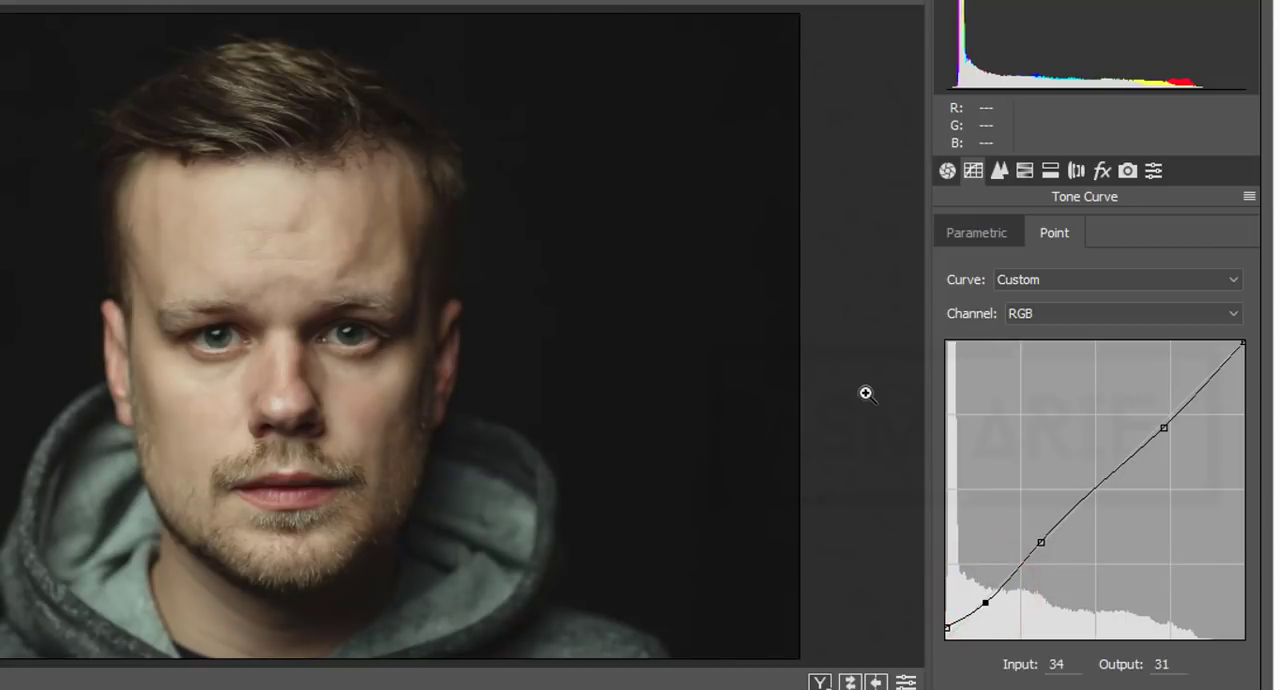
# Step: Compare the before and after versions of the face side by side at 25% zoom
pyautogui.click(817, 682)
pyautogui.click(234, 335)
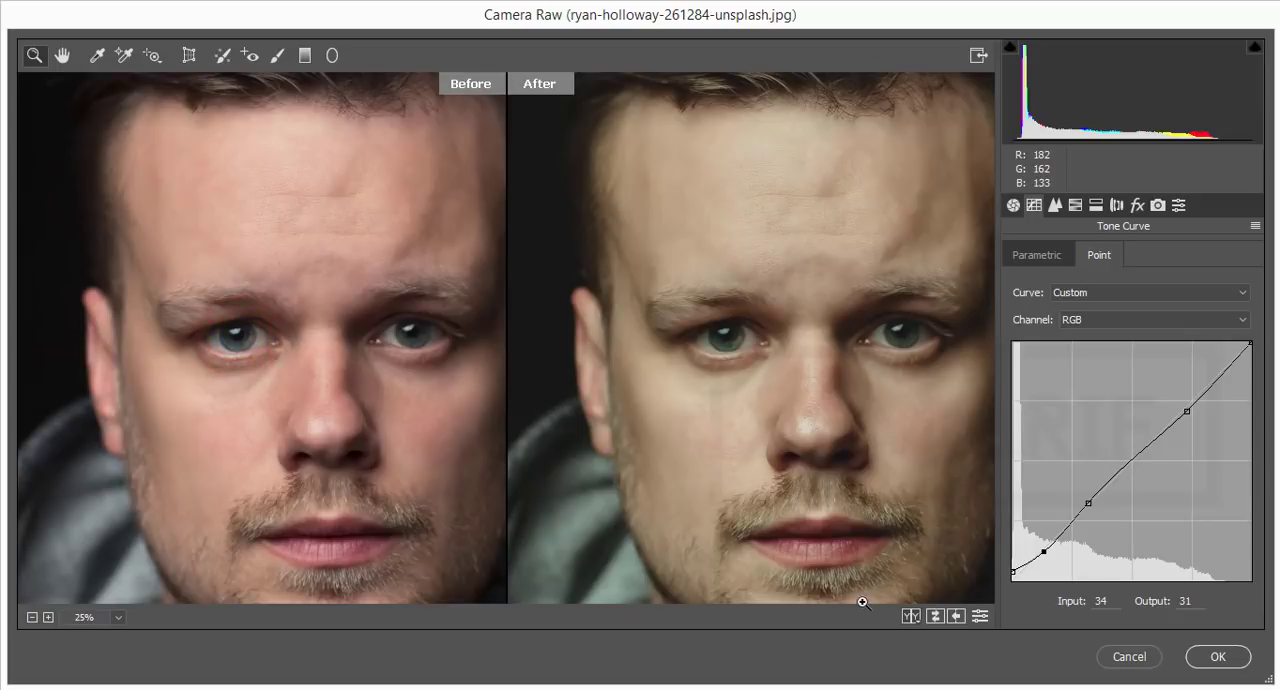
# Step: Leave the before/after comparison for the single edited view and fit the whole portrait in the preview
pyautogui.hotkey('ctrl', 'o')
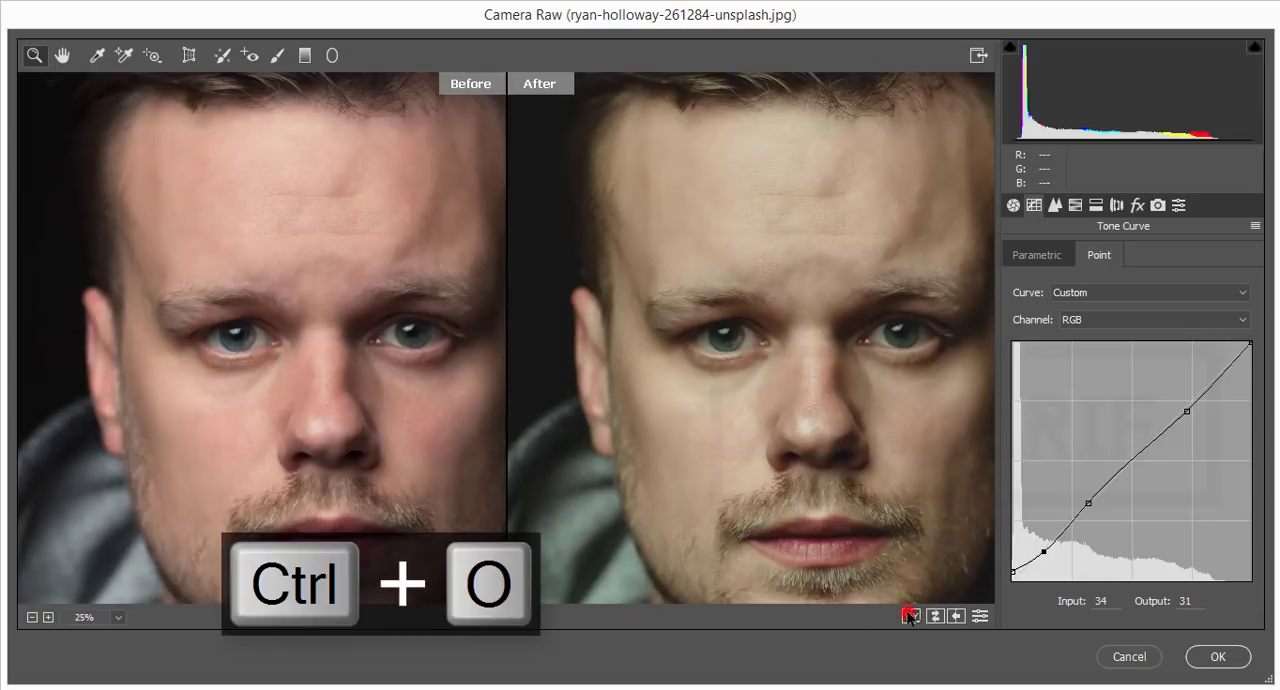
pyautogui.click(909, 617)
pyautogui.click(909, 617)
pyautogui.click(909, 617)
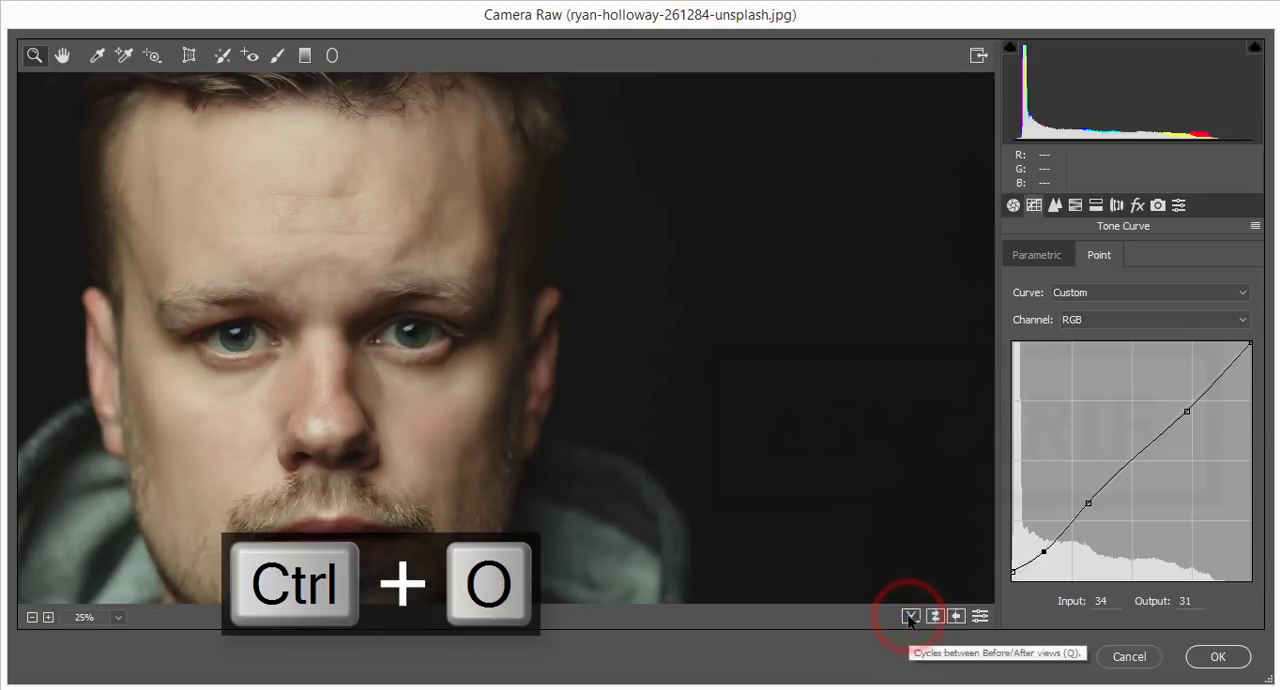
pyautogui.hotkey('ctrl', '0')
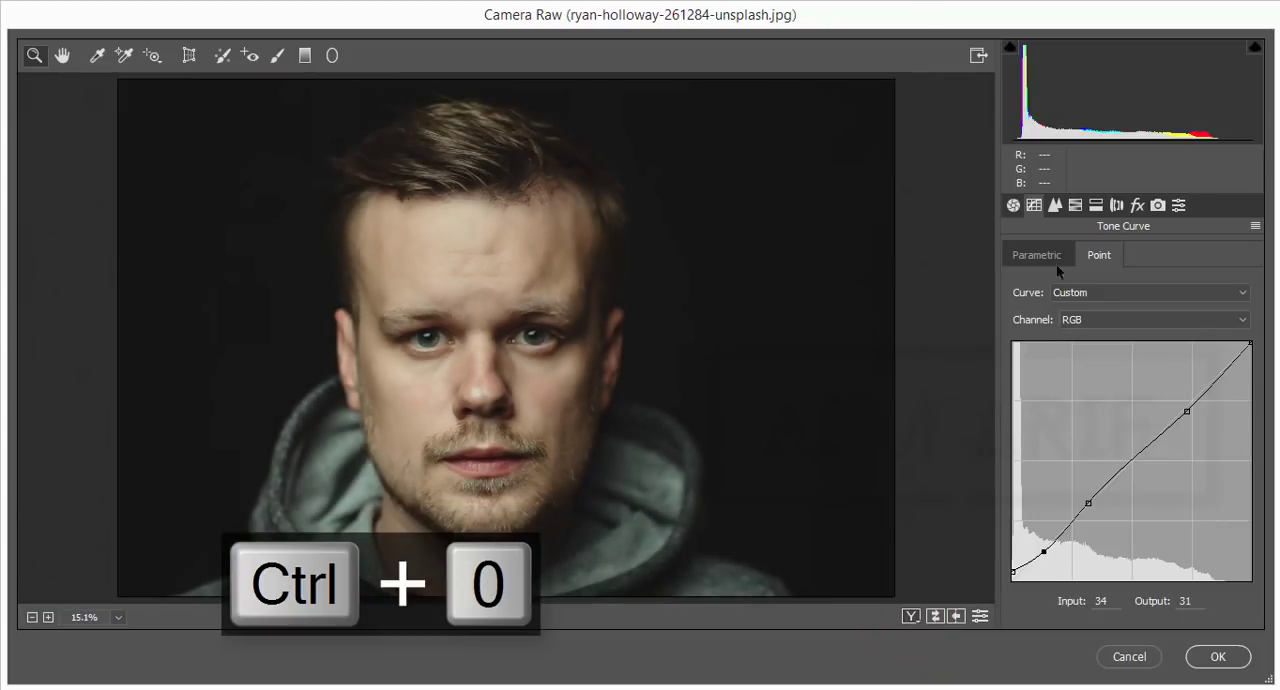
# Step: In the effects adjustments, raise the Dehaze amount slightly to about +2
pyautogui.click(1096, 205)
pyautogui.click(1137, 205)
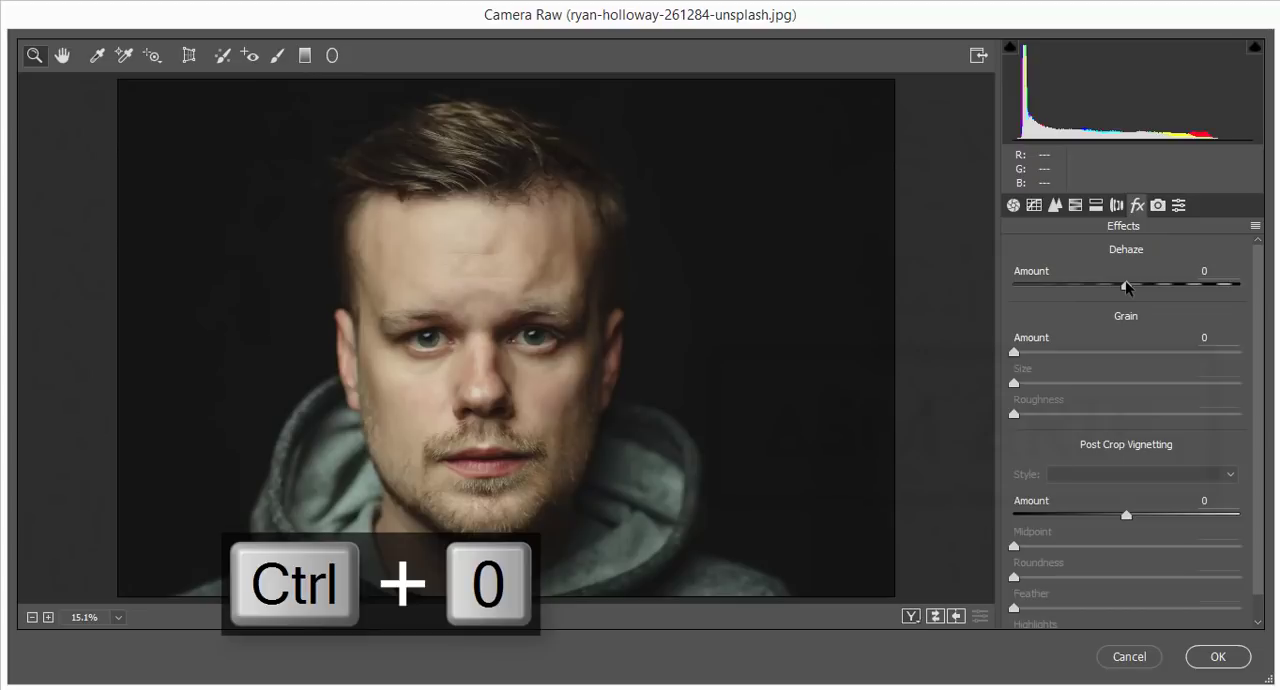
pyautogui.click(1126, 285)
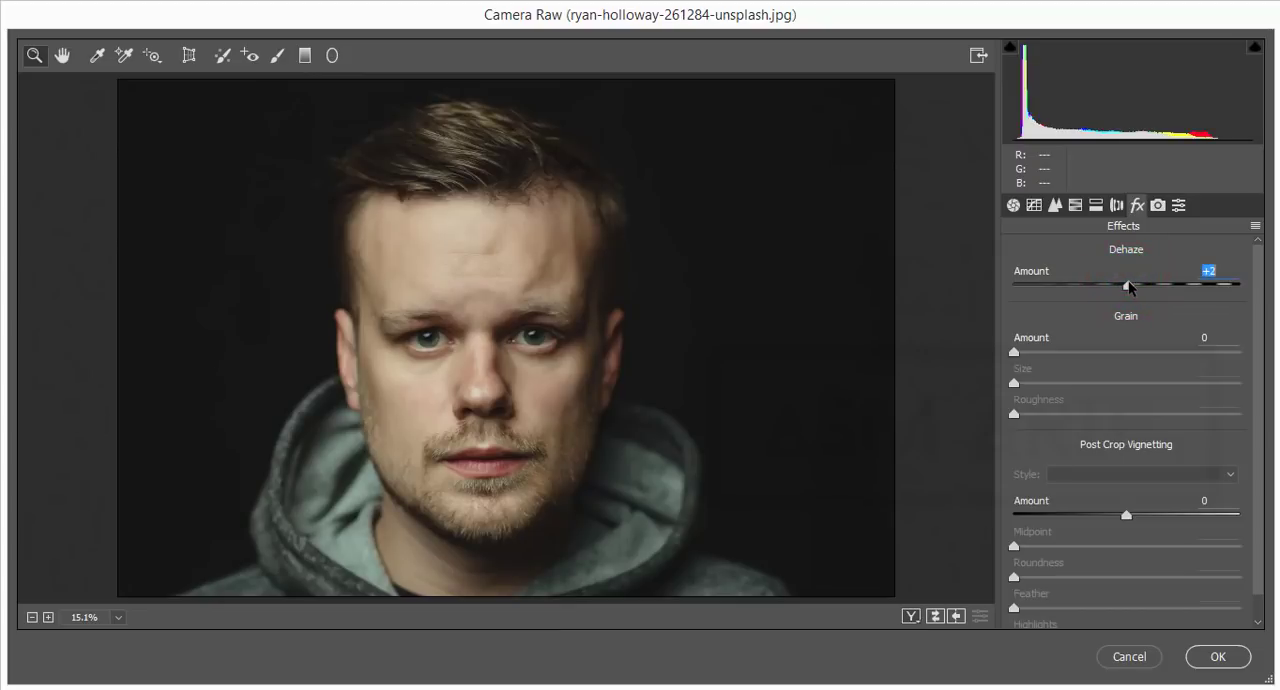
pyautogui.moveTo(1127, 281); pyautogui.dragTo(1129, 283)
# Step: In the basic tone adjustments, raise Shadows to +55 and fine-tune Exposure to about +0.15
pyautogui.click(1013, 205)
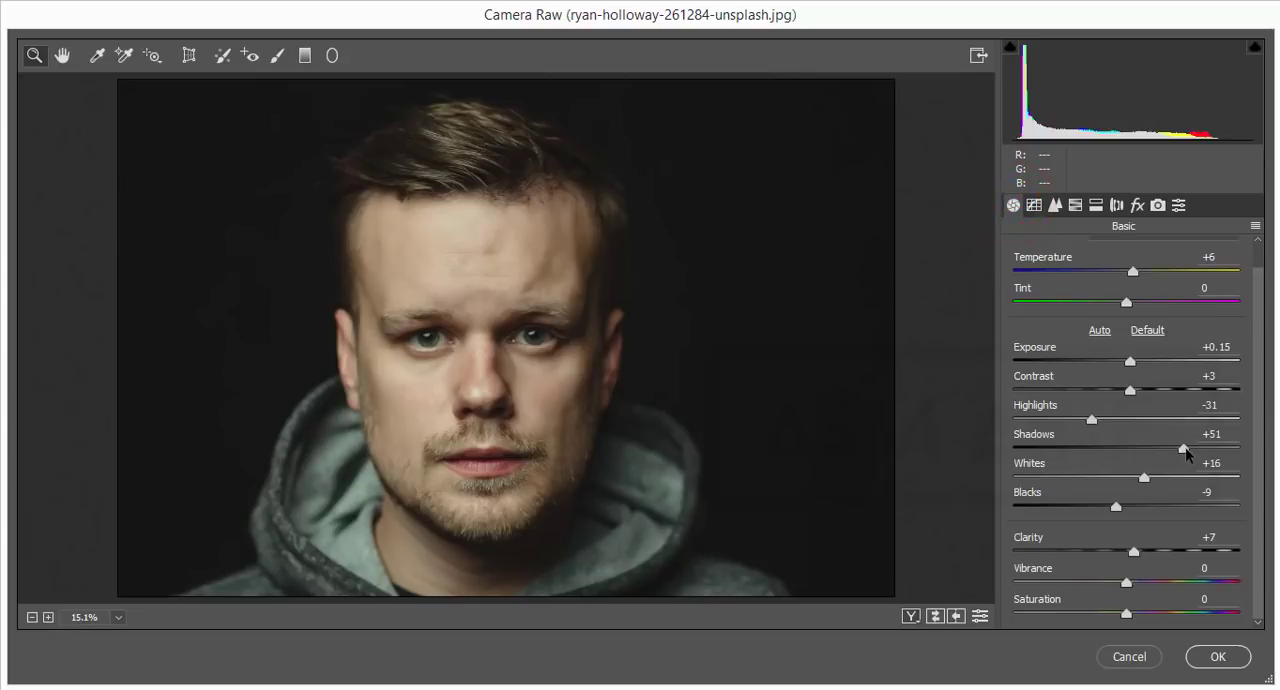
pyautogui.click(1187, 449)
pyautogui.moveTo(1201, 448); pyautogui.dragTo(1188, 449)
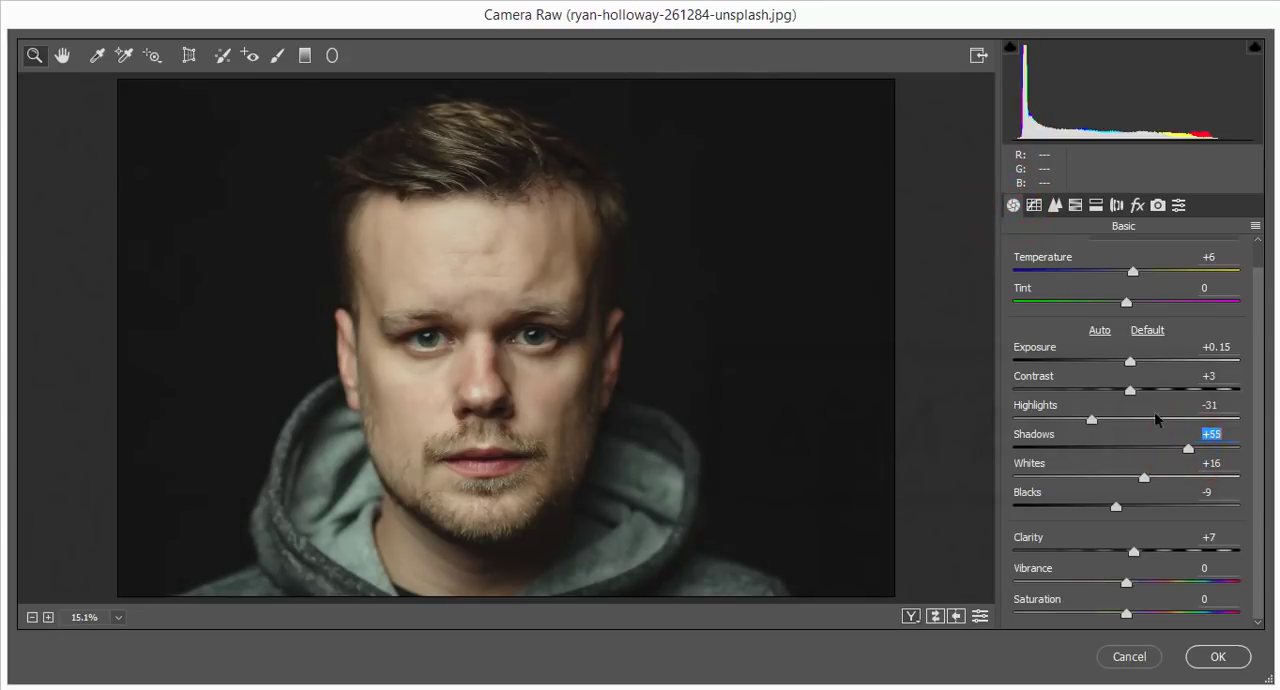
pyautogui.click(1129, 361)
pyautogui.moveTo(1130, 362); pyautogui.dragTo(1129, 362)
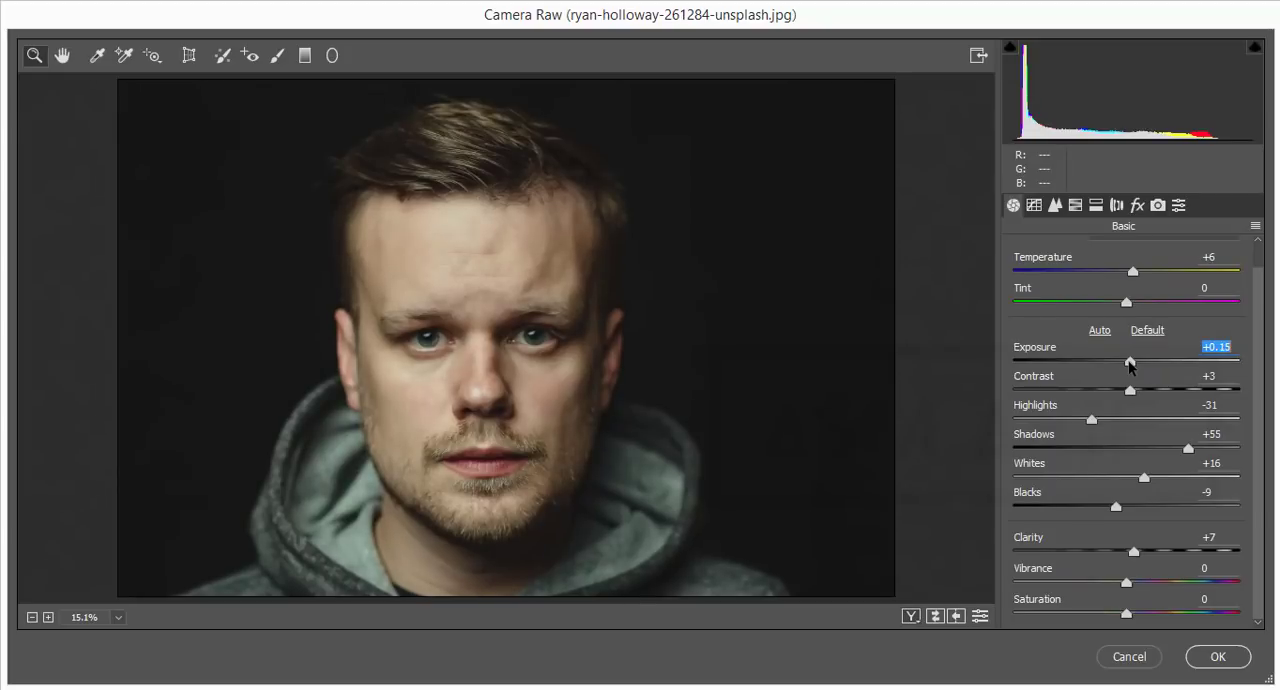
# Step: Adjust camera calibration: Green Primary hue -31, Blue Primary hue -48, Red Primary hue +33 and Red Primary saturation -18
pyautogui.click(1159, 209)
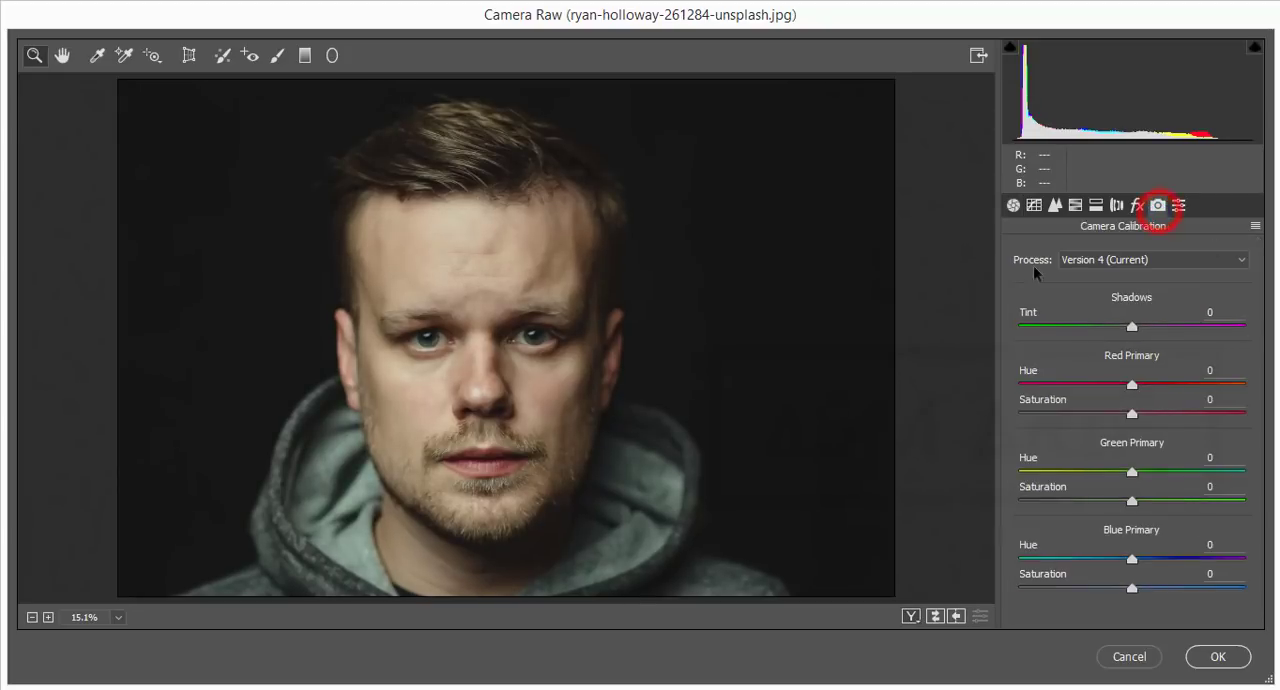
pyautogui.click(1097, 471)
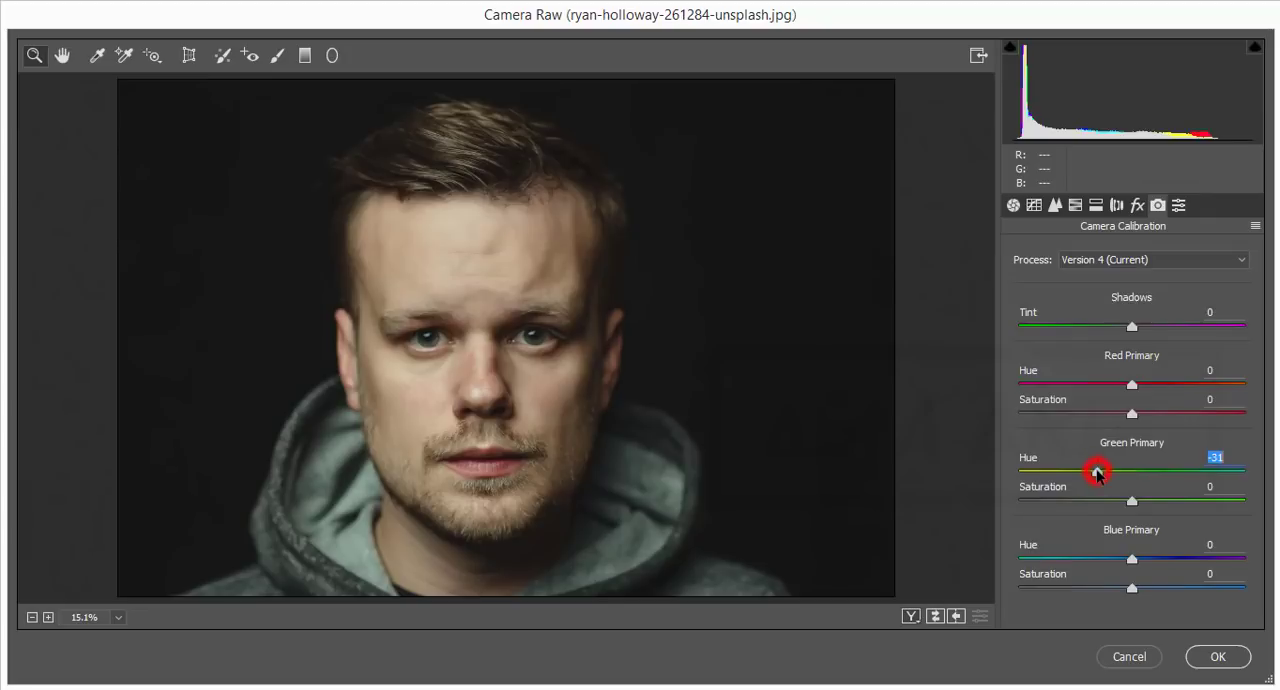
pyautogui.moveTo(1065, 559); pyautogui.dragTo(1047, 558)
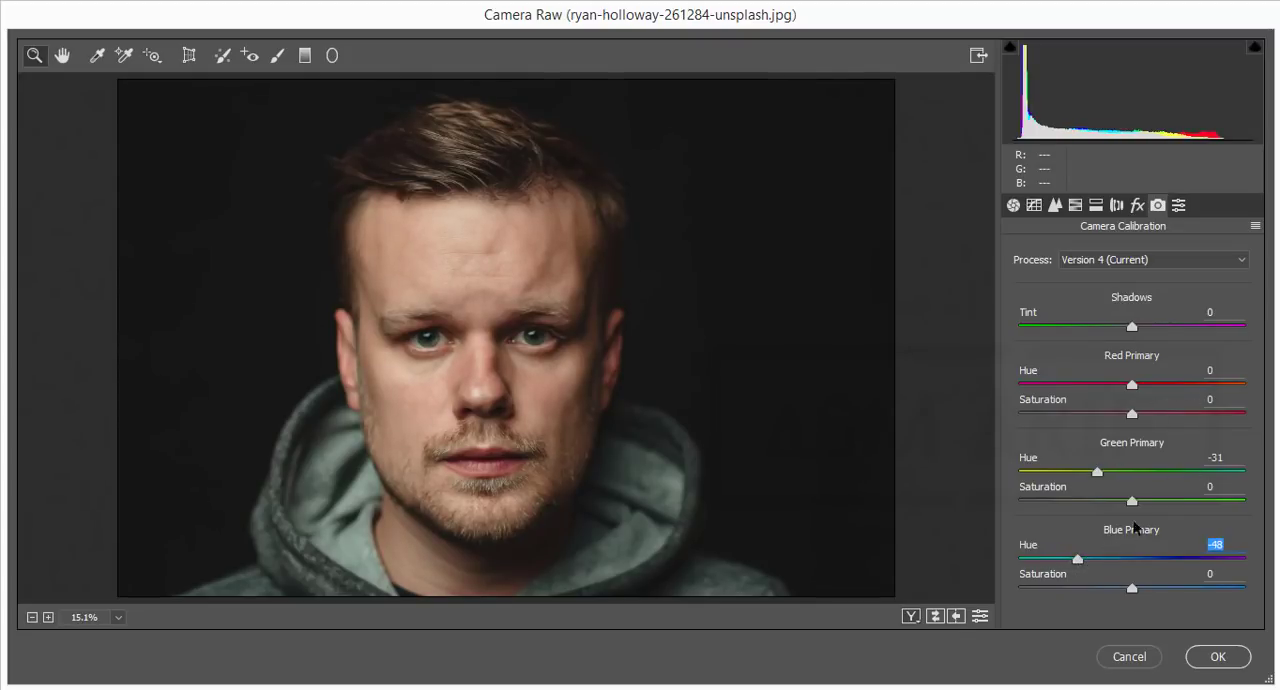
pyautogui.moveTo(1134, 384); pyautogui.dragTo(1112, 415)
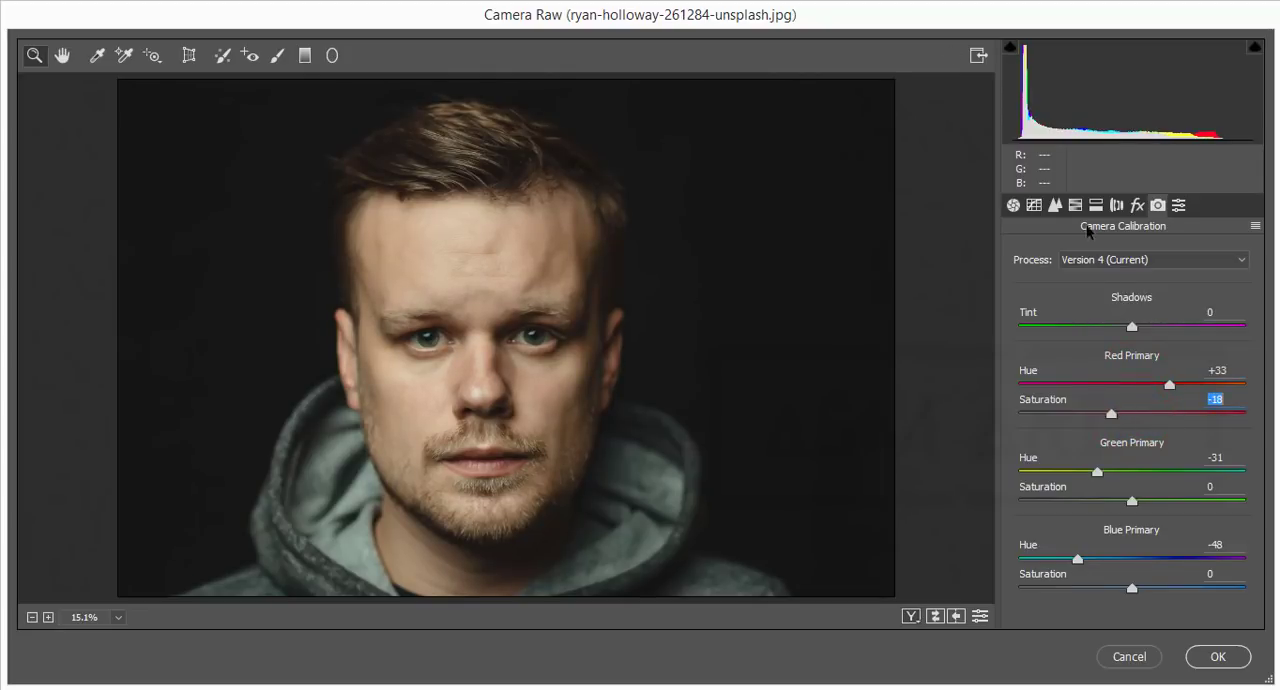
# Step: In the HSL saturation adjustments, set Reds to +31 and Oranges to -19, and check the luminance adjustments
pyautogui.click(1075, 205)
pyautogui.moveTo(1158, 352); pyautogui.dragTo(1113, 381)
pyautogui.click(1154, 284)
pyautogui.click(1072, 287)
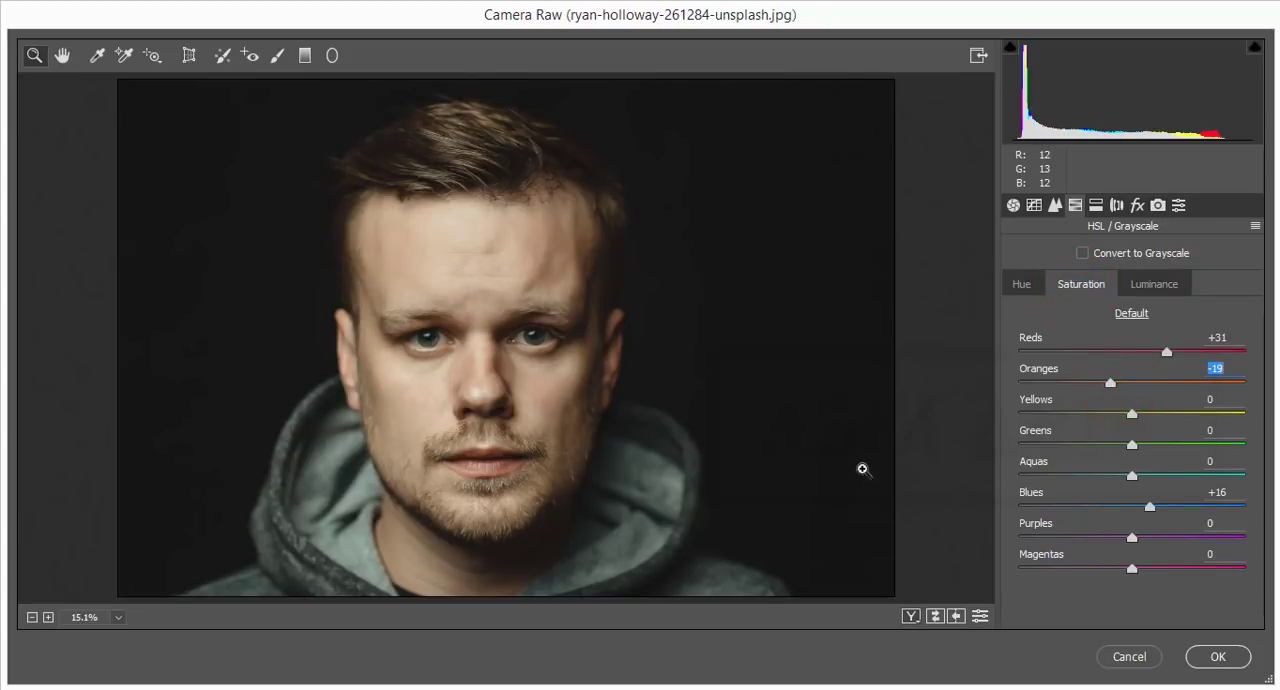
# Step: Save the Camera Raw settings as an XMP file named boy in the Documents folder 20-11-18
pyautogui.click(1255, 226)
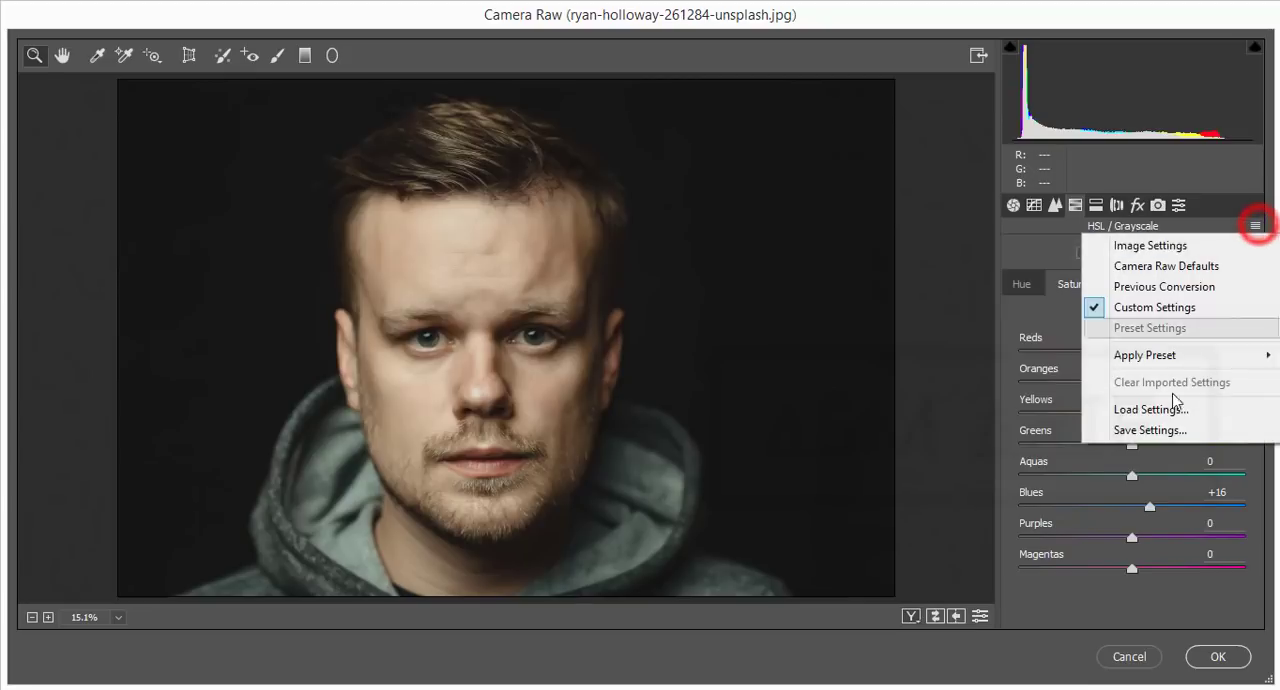
pyautogui.click(1160, 438)
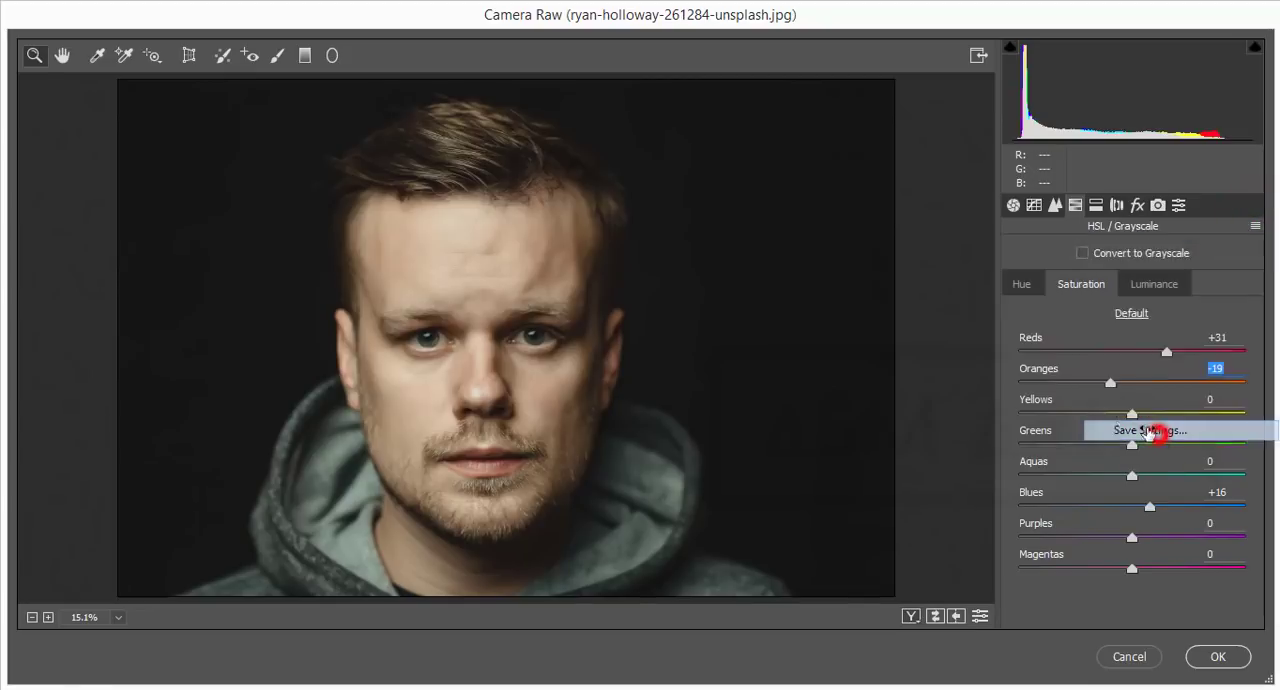
pyautogui.click(768, 58)
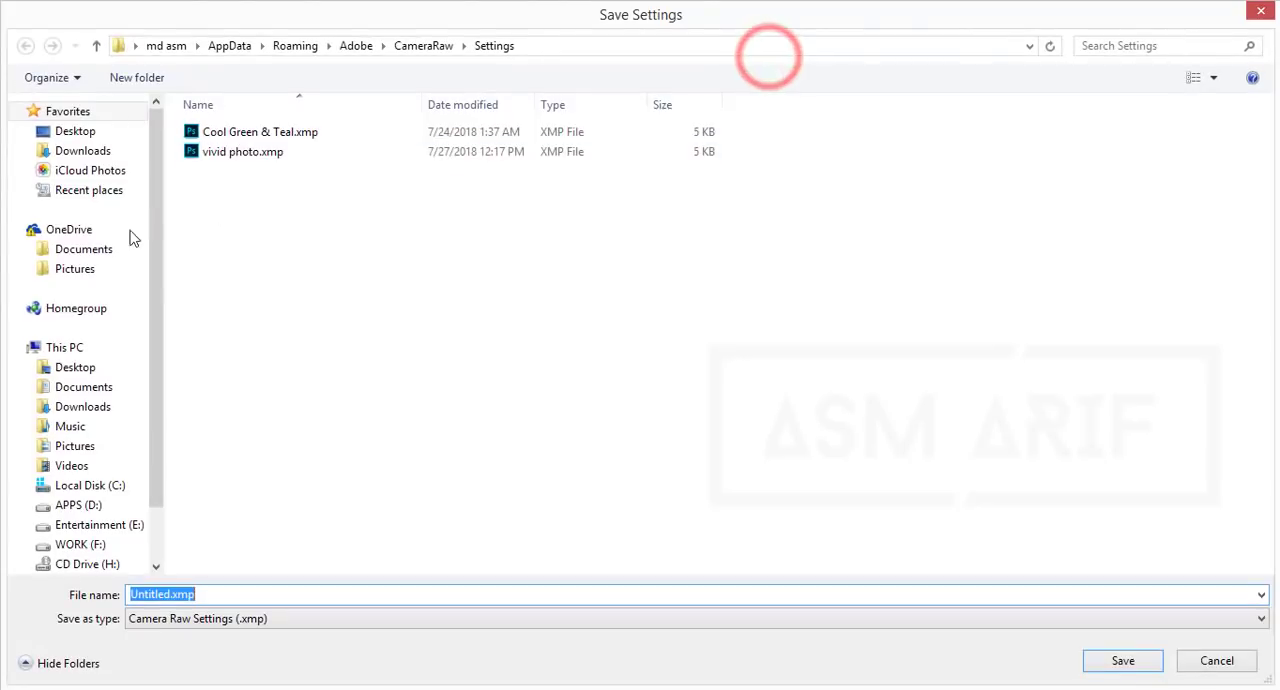
pyautogui.click(83, 386)
pyautogui.doubleClick(219, 228)
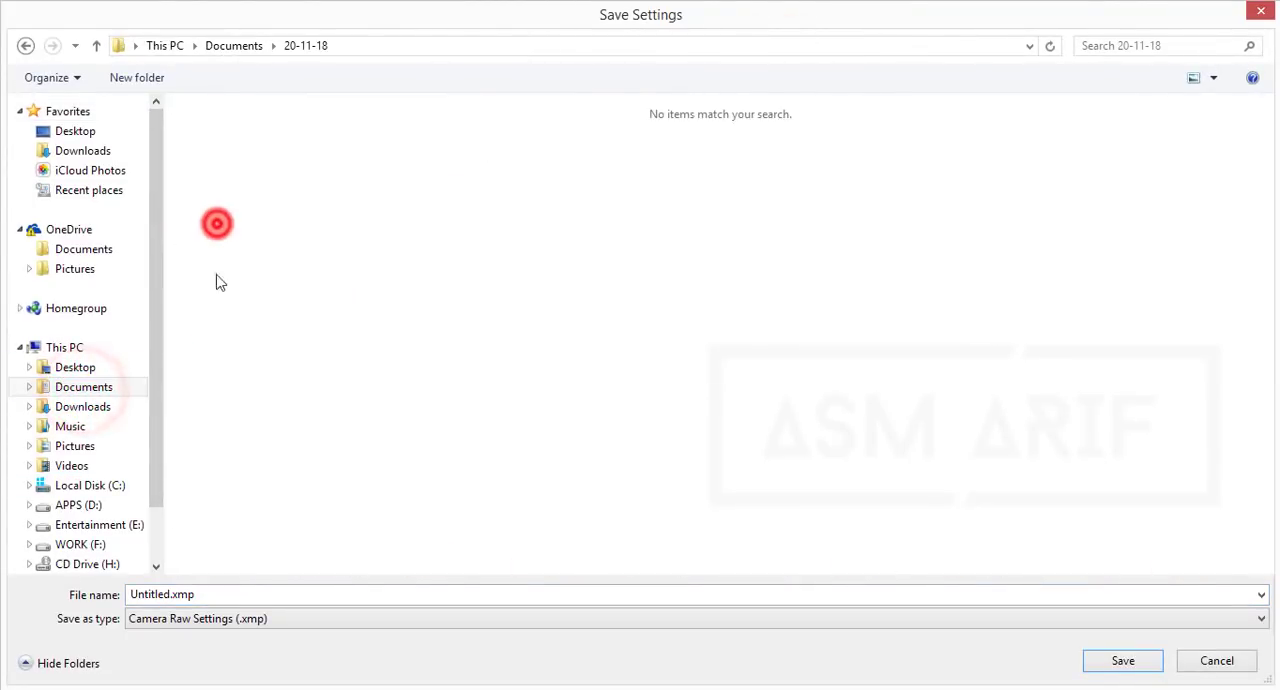
pyautogui.click(343, 593)
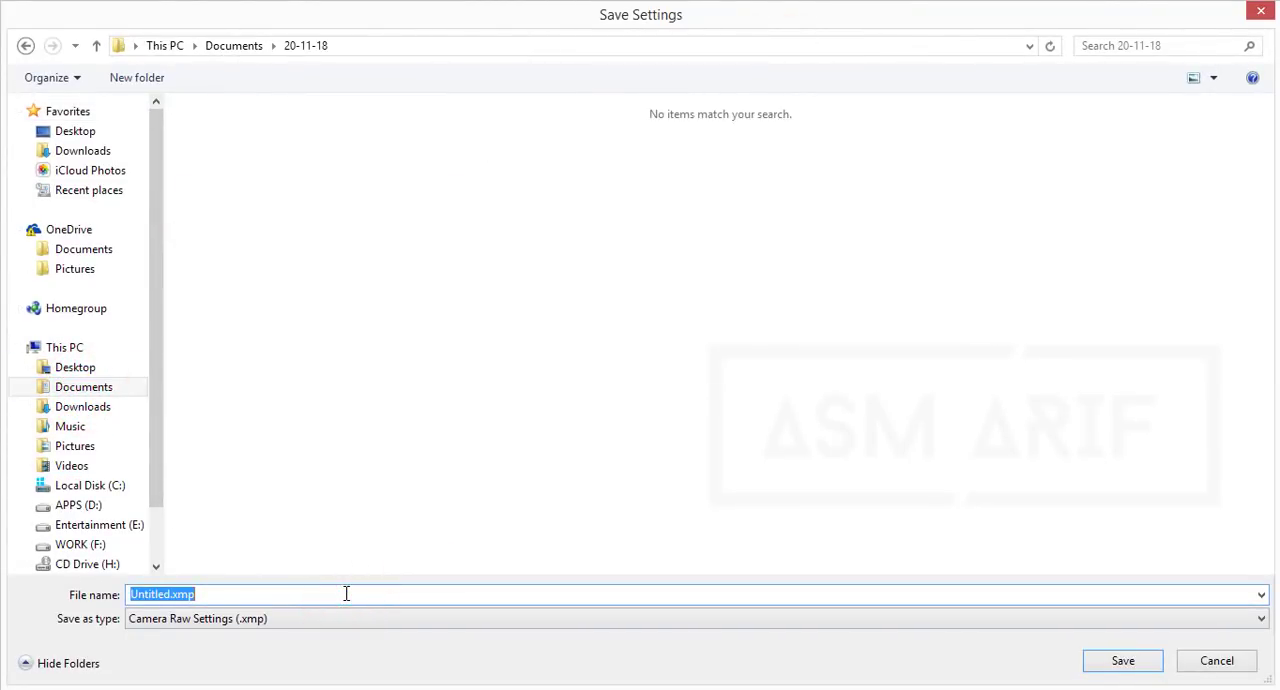
pyautogui.write('boy')
pyautogui.press('Return')
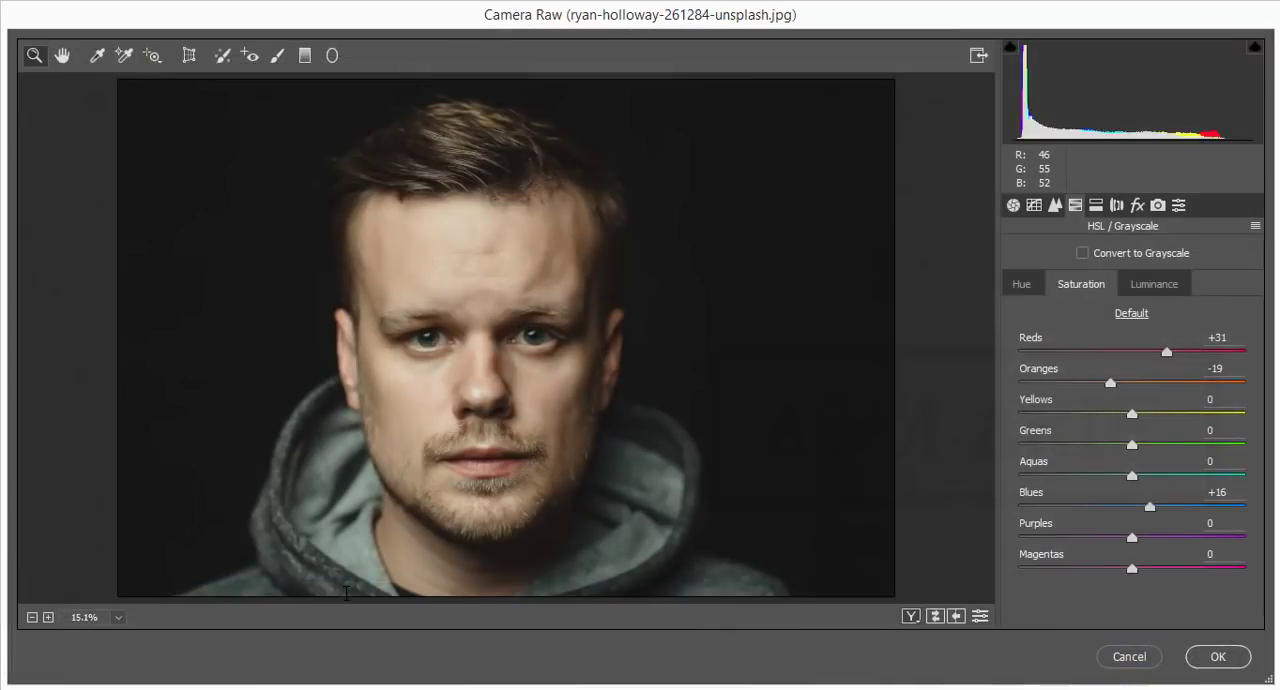
# Step: Apply the Camera Raw adjustments to the Background copy layer and compare the result with the original
pyautogui.press('Return')
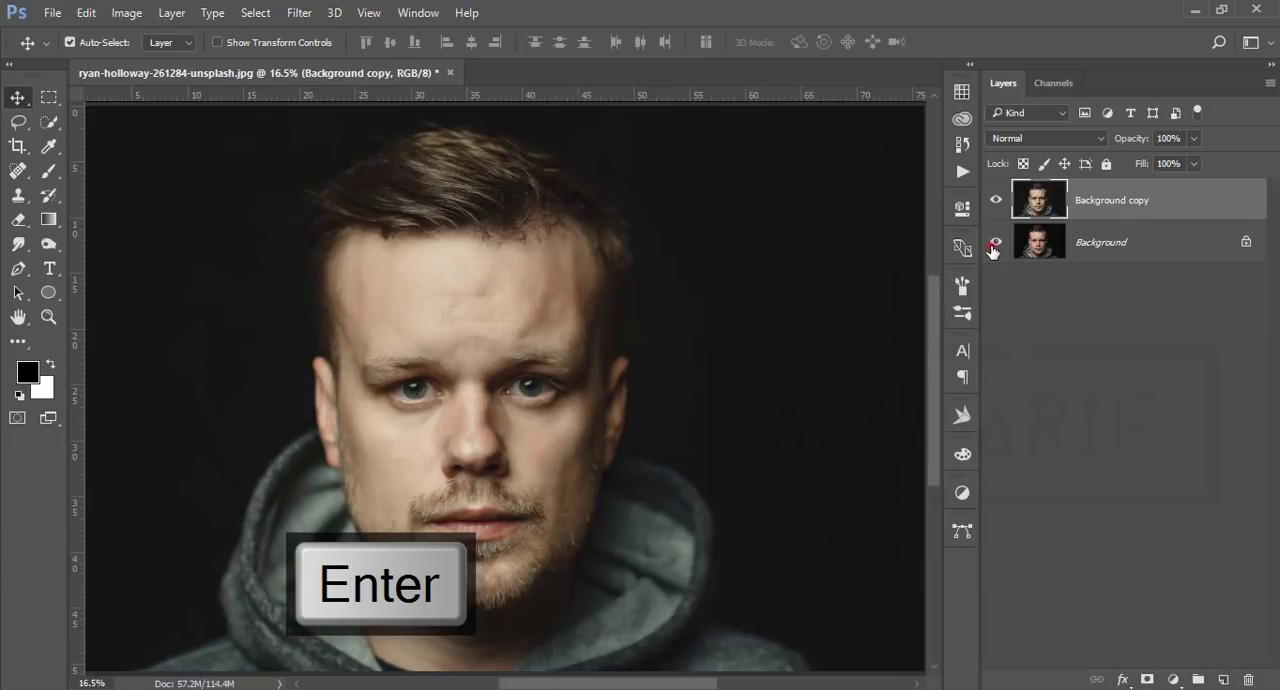
pyautogui.keyDown('alt'); pyautogui.click(992, 247); pyautogui.keyUp('alt')
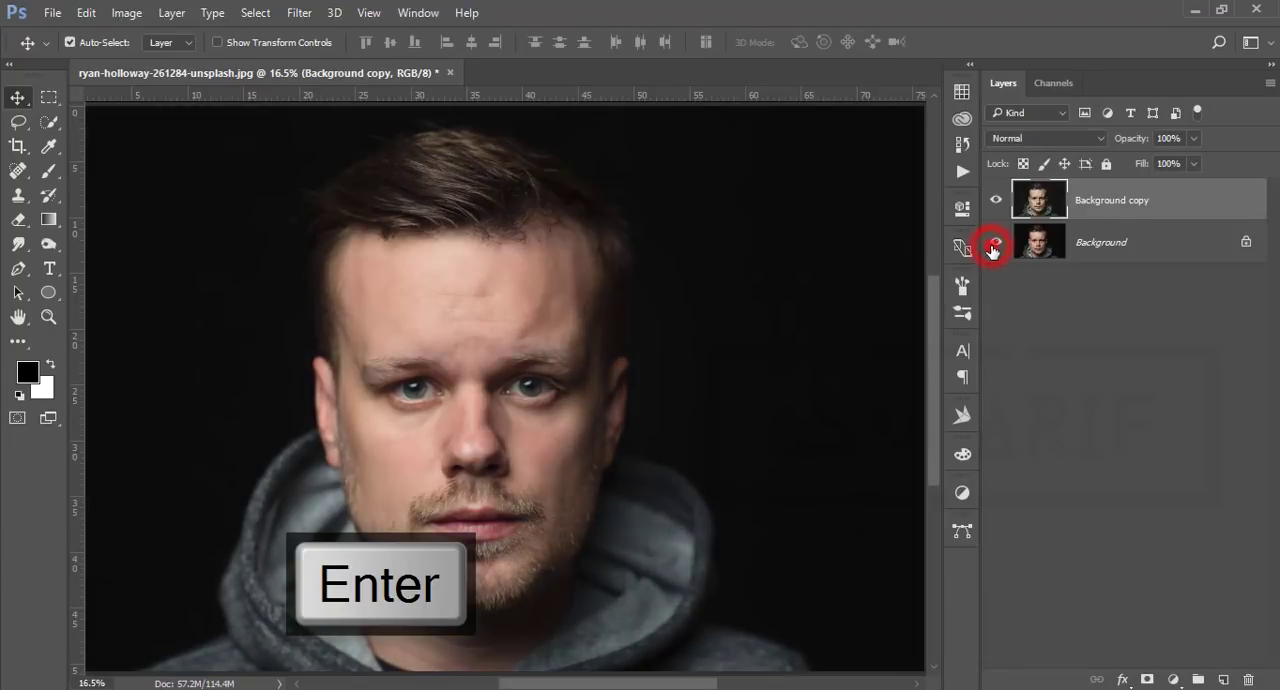
pyautogui.keyDown('alt'); pyautogui.click(992, 247); pyautogui.keyUp('alt')
pyautogui.scroll(4, 374, 396)
pyautogui.scroll(-4, 375, 399)
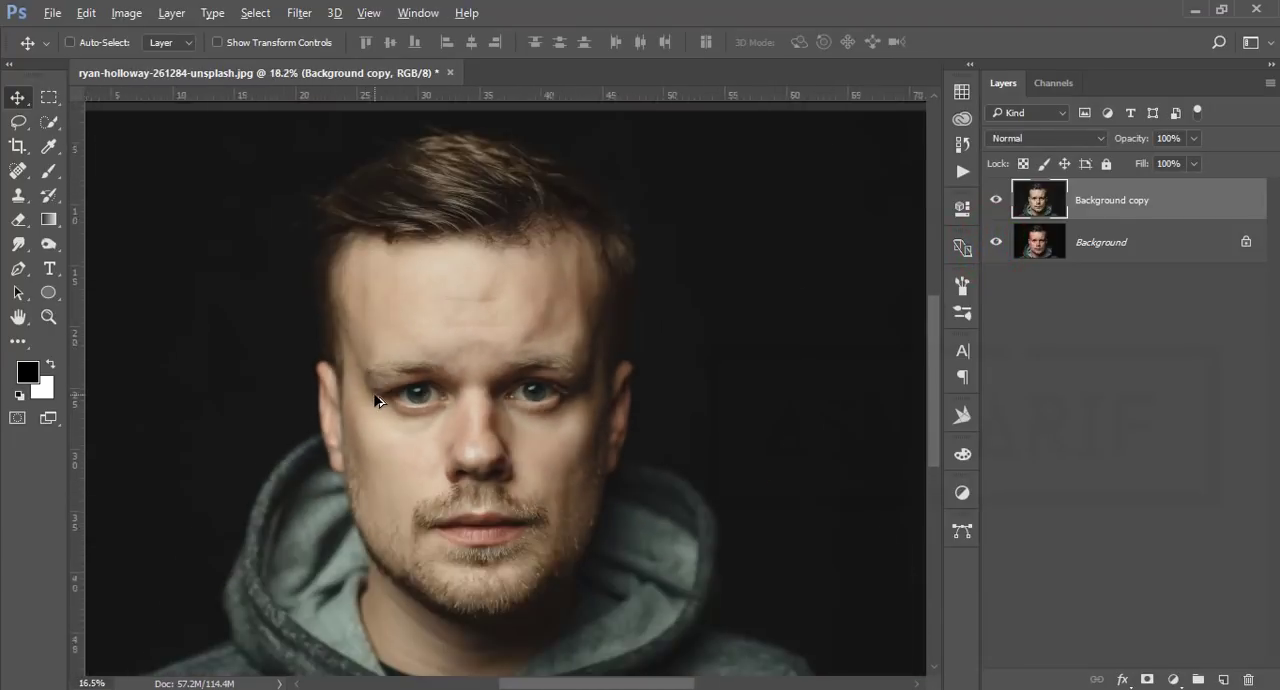
# Step: Create an empty layer above Background copy and prepare the Brush with a white foreground color at size 60 for the eyes
pyautogui.scroll(2, 375, 397)
pyautogui.scroll(8, 466, 437)
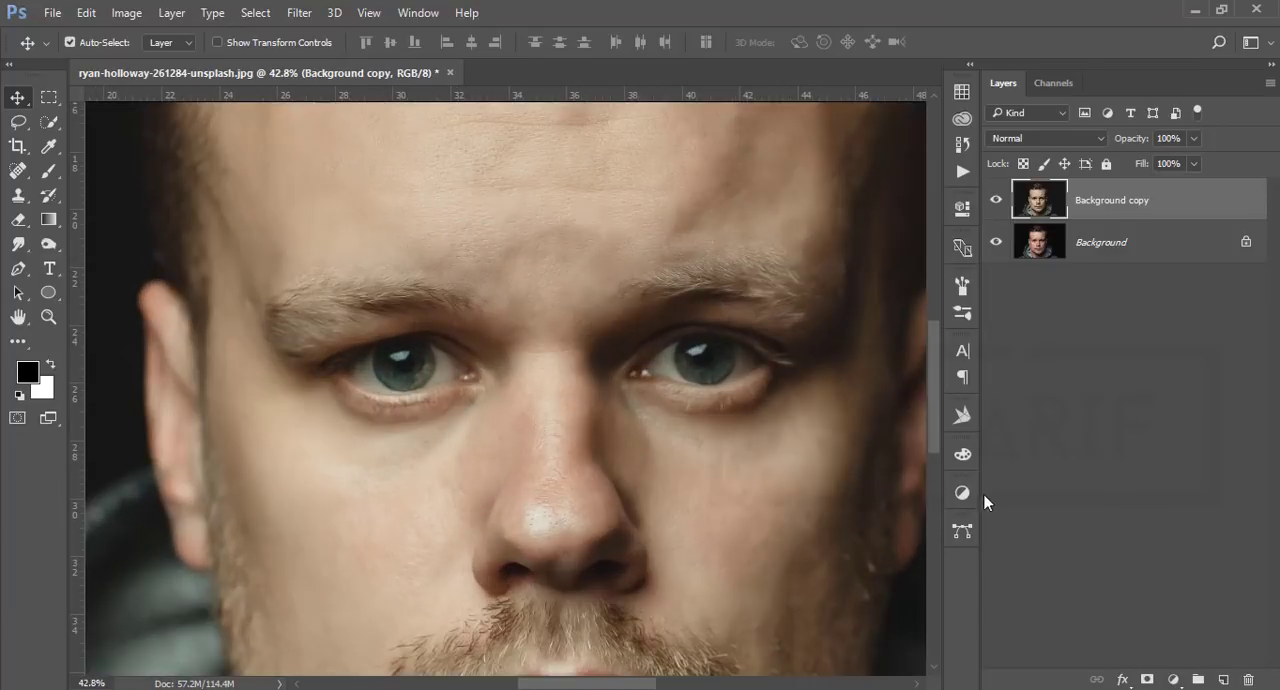
pyautogui.click(1222, 679)
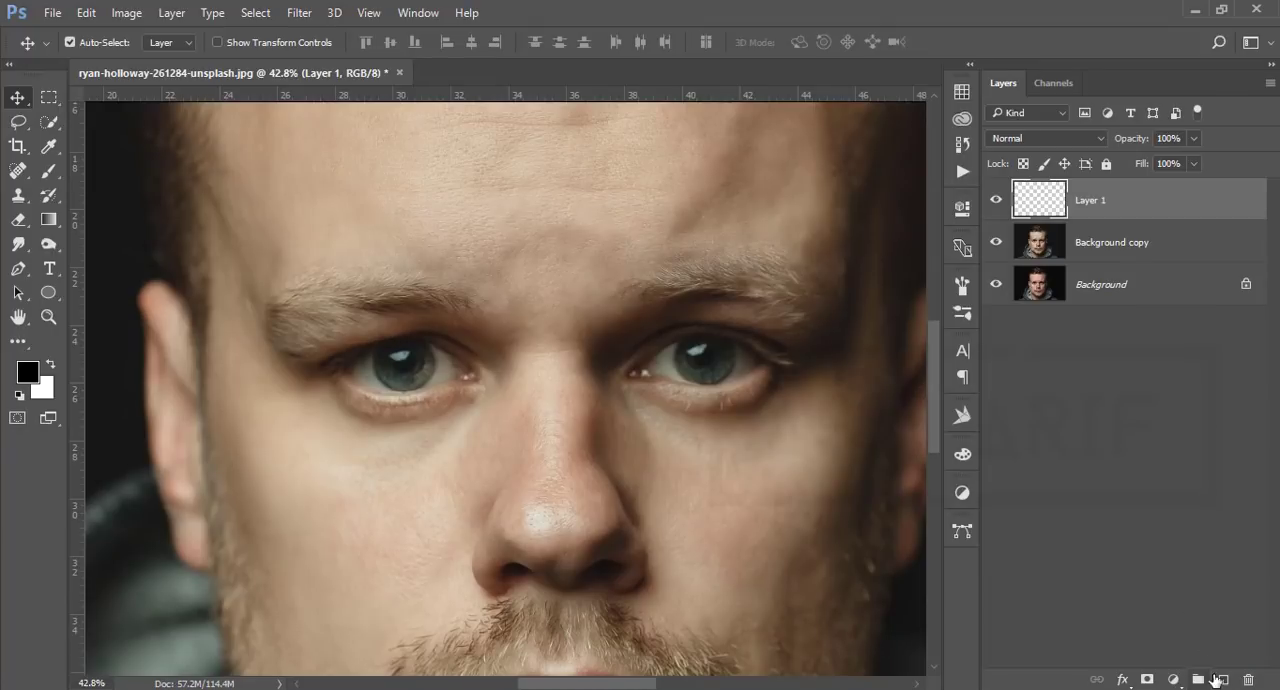
pyautogui.click(52, 172)
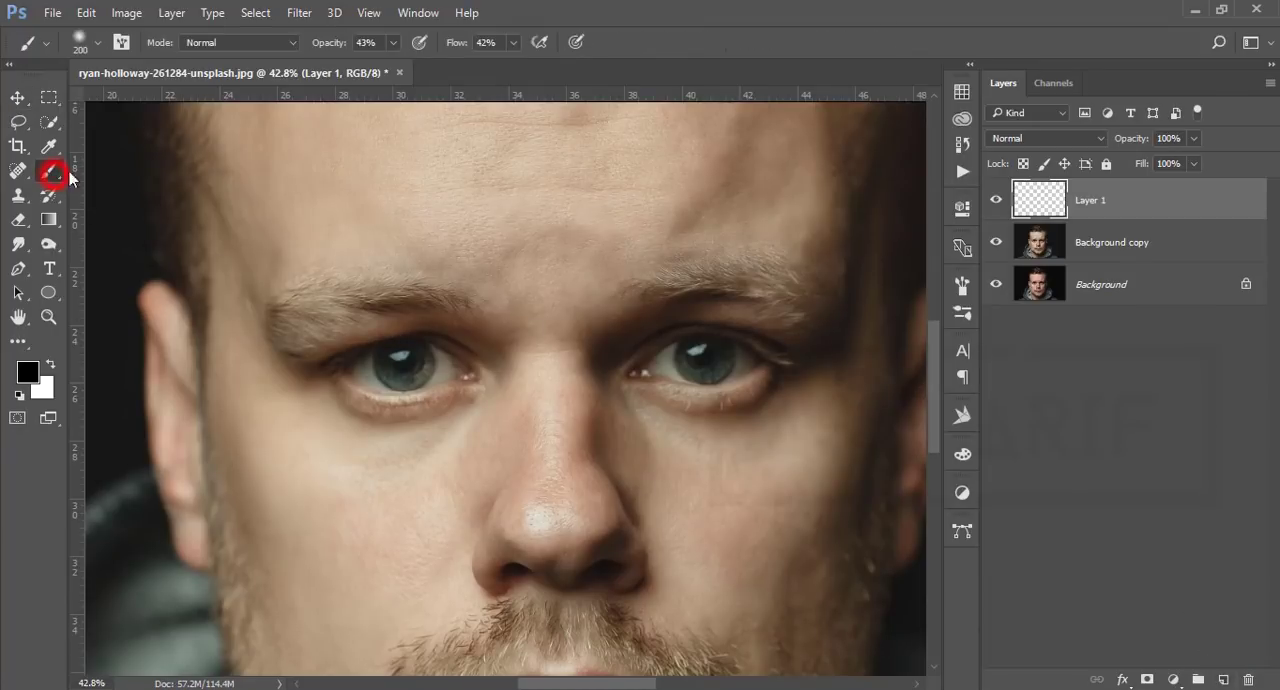
pyautogui.click(50, 364)
pyautogui.scroll(2, 424, 383)
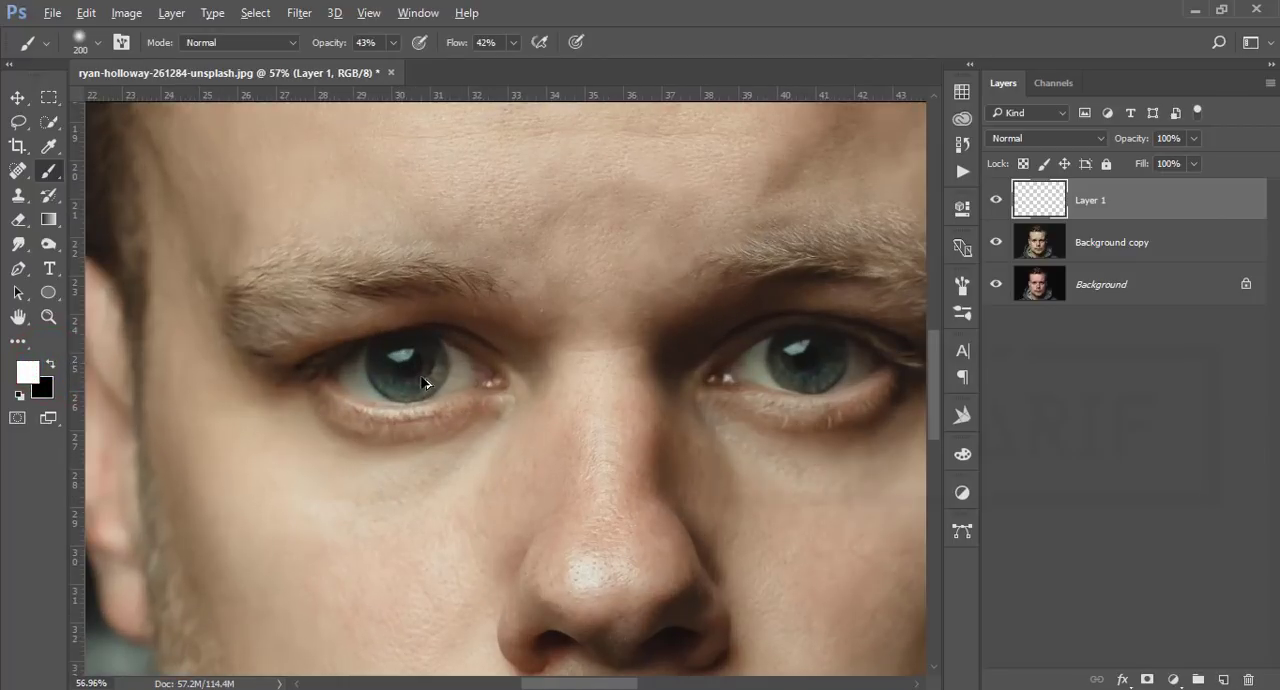
pyautogui.press('[')
pyautogui.press('[')
pyautogui.press('[')
pyautogui.press('[')
pyautogui.press('[')
pyautogui.press('[')
pyautogui.press('[')
pyautogui.press('[')
pyautogui.press('[')
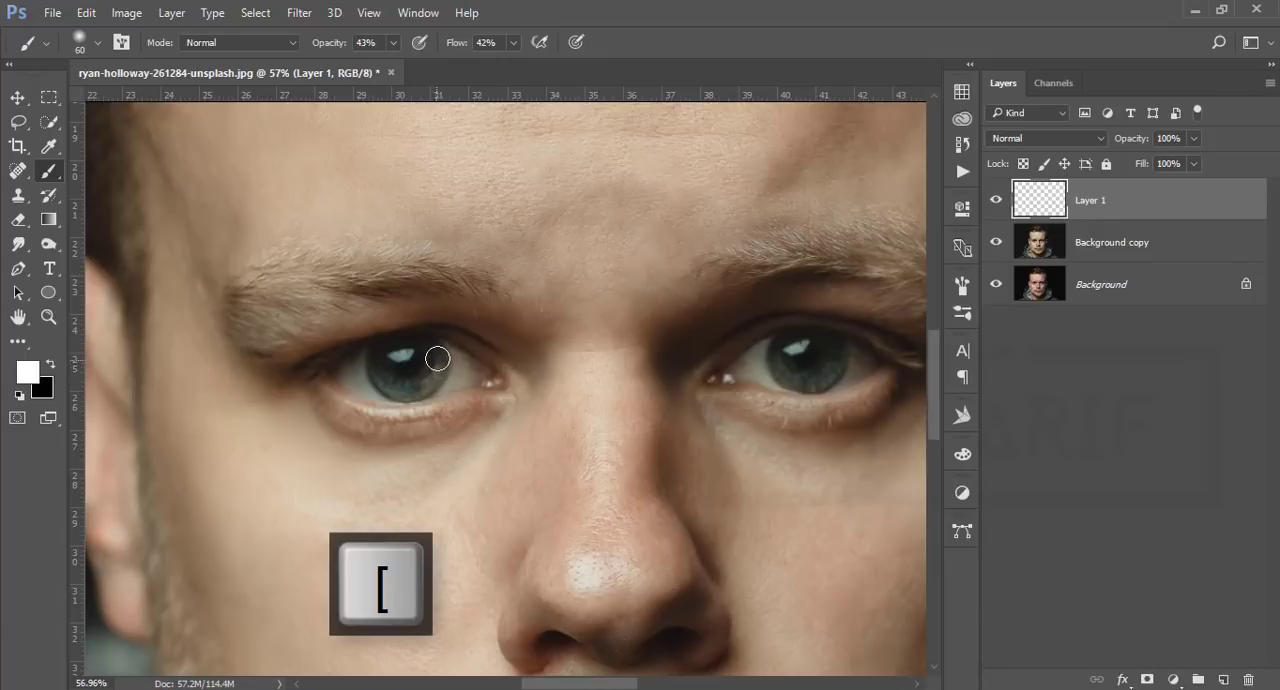
# Step: Try painting white over the left iris with the brush at 43% opacity and 42% flow, and undo the stroke
pyautogui.click(438, 352)
pyautogui.moveTo(436, 372); pyautogui.dragTo(391, 371)
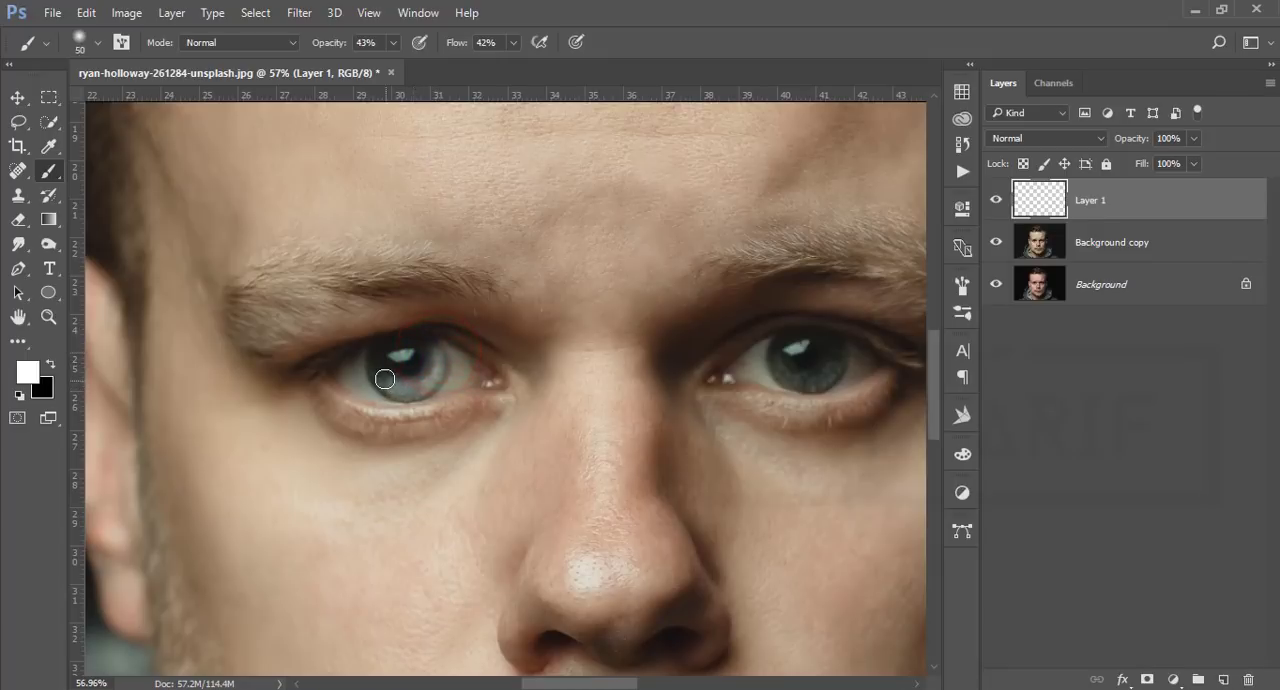
pyautogui.hotkey('ctrl', 'z')
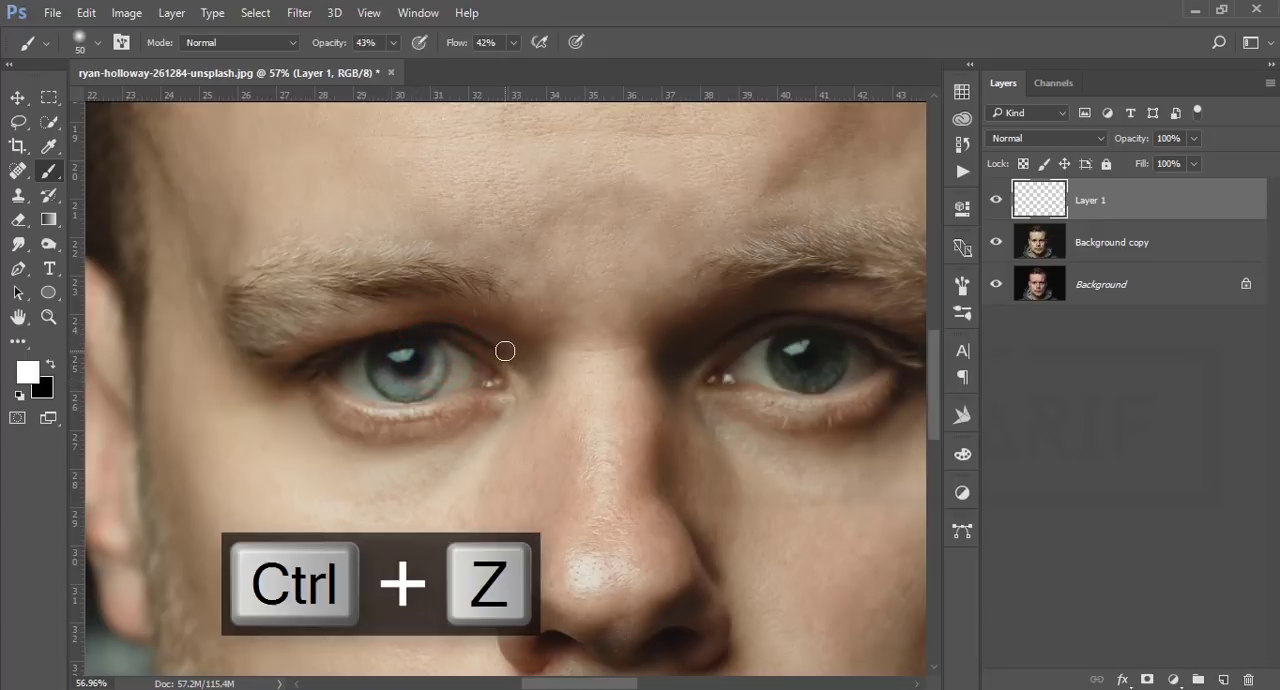
# Step: Set brush opacity and flow to 100% and paint white arcs over the lower part of both irises at size 50
pyautogui.click(389, 44)
pyautogui.moveTo(392, 63); pyautogui.dragTo(601, 73)
pyautogui.click(513, 43)
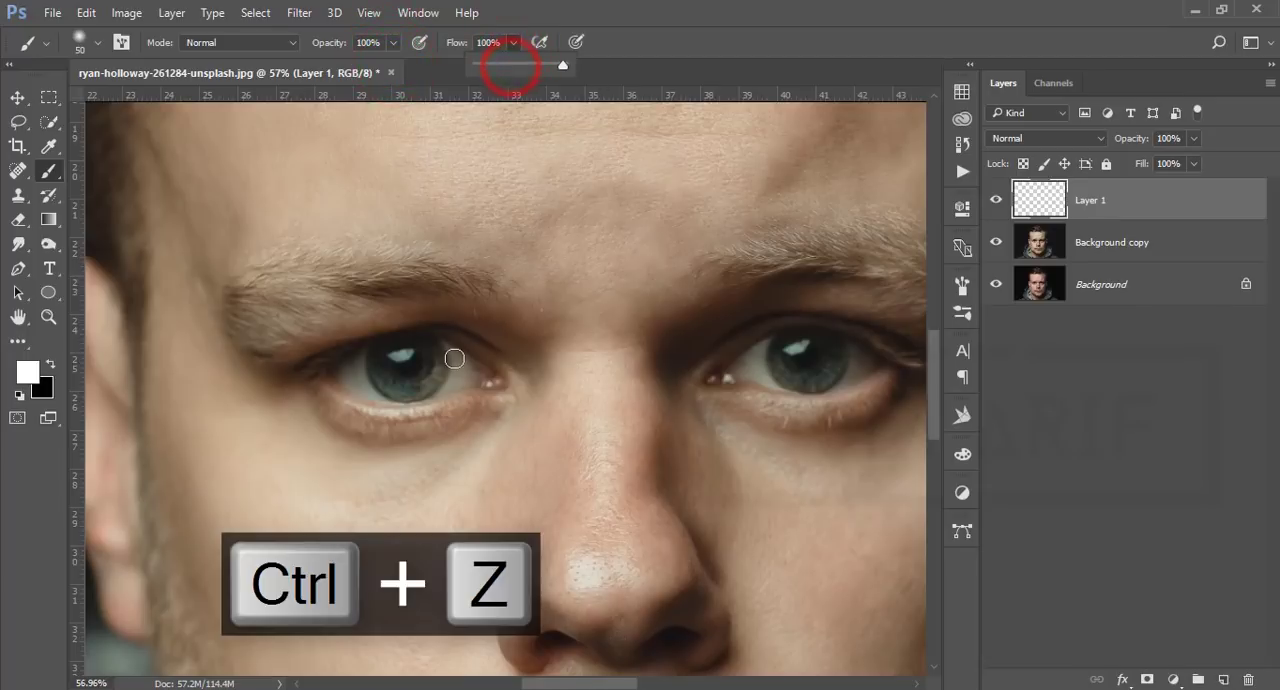
pyautogui.moveTo(434, 349)
pyautogui.mouseDown()
pyautogui.moveTo(405, 385)
pyautogui.moveTo(376, 356)
pyautogui.mouseUp()
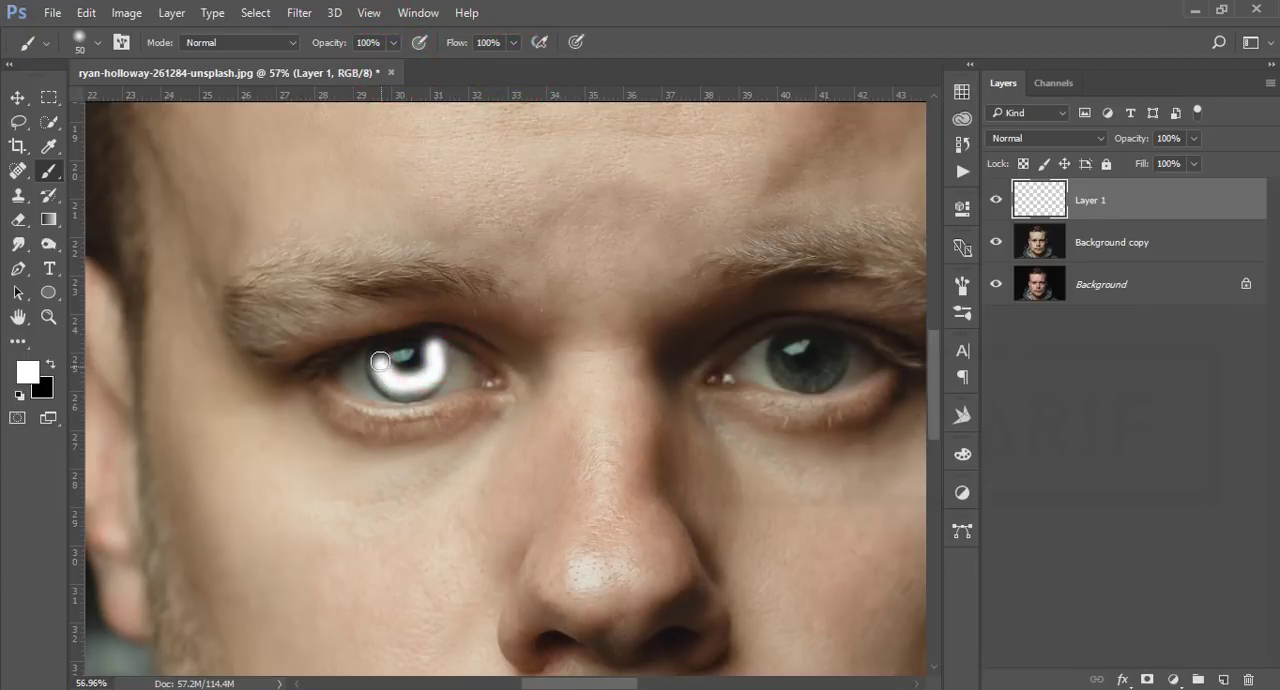
pyautogui.moveTo(770, 362)
pyautogui.mouseDown()
pyautogui.moveTo(766, 343)
pyautogui.moveTo(830, 346)
pyautogui.mouseUp()
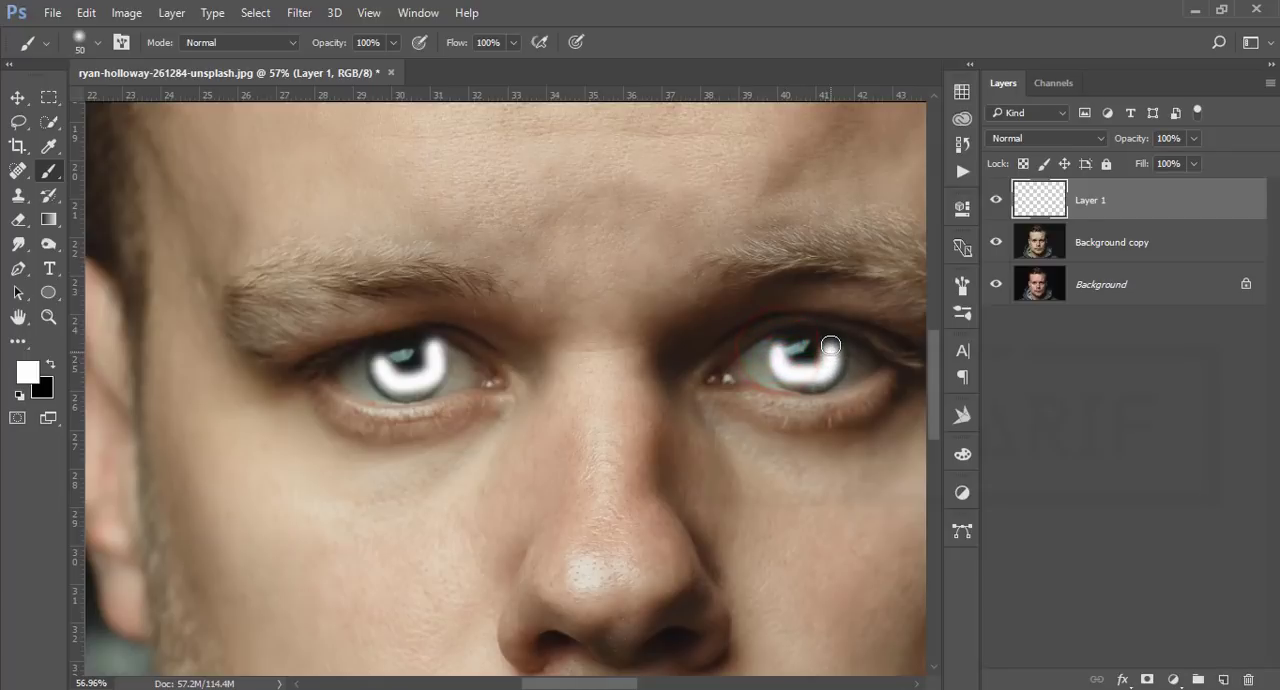
# Step: Blend the painted eye layer in Overlay mode at 88% opacity, and return to the Move tool with the whole image fitted
pyautogui.click(1024, 138)
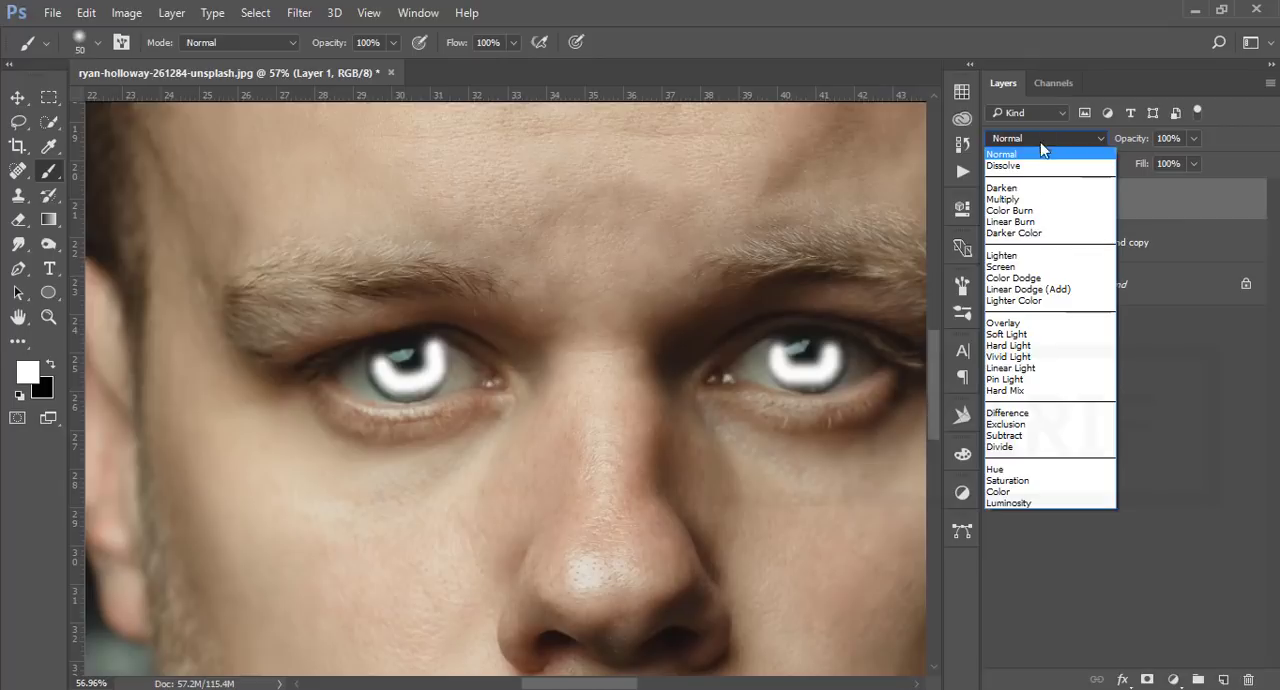
pyautogui.click(1016, 323)
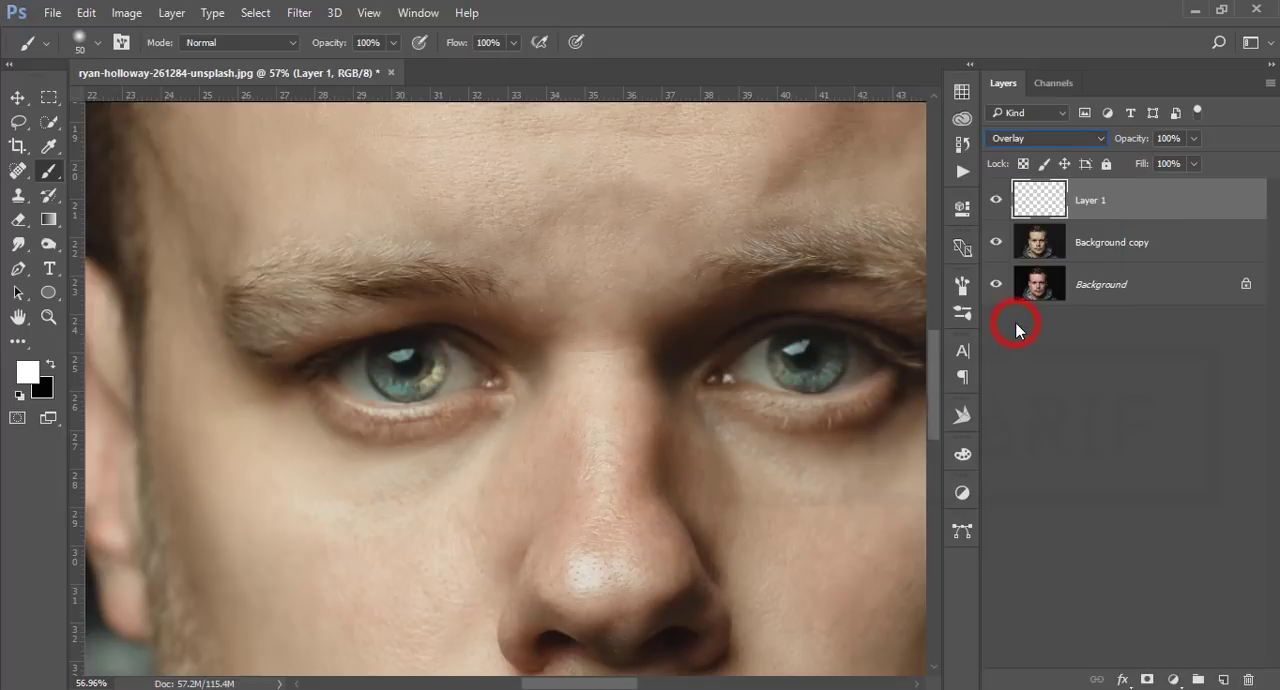
pyautogui.moveTo(1128, 138); pyautogui.dragTo(1118, 142)
pyautogui.hotkey('ctrl', '0')
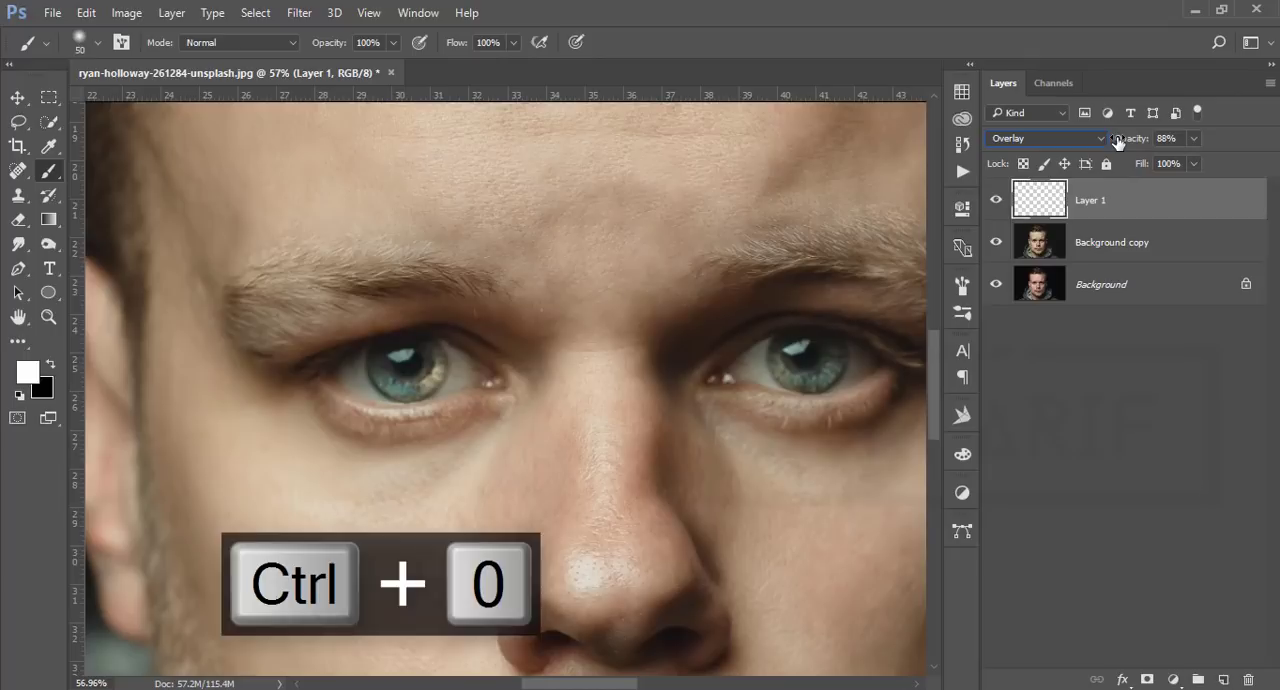
pyautogui.click(18, 97)
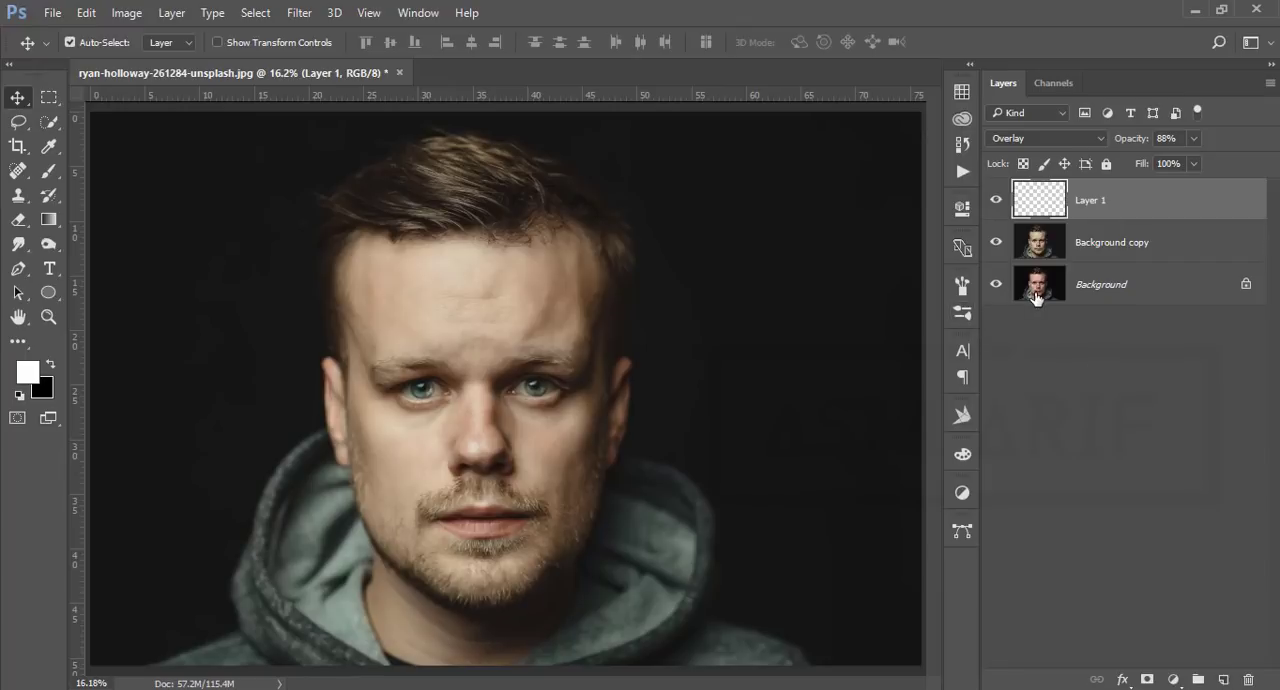
# Step: Add a Solid Color fill layer in muted blue 4d5977 above Layer 1 and blend it in Overlay mode
pyautogui.click(1173, 680)
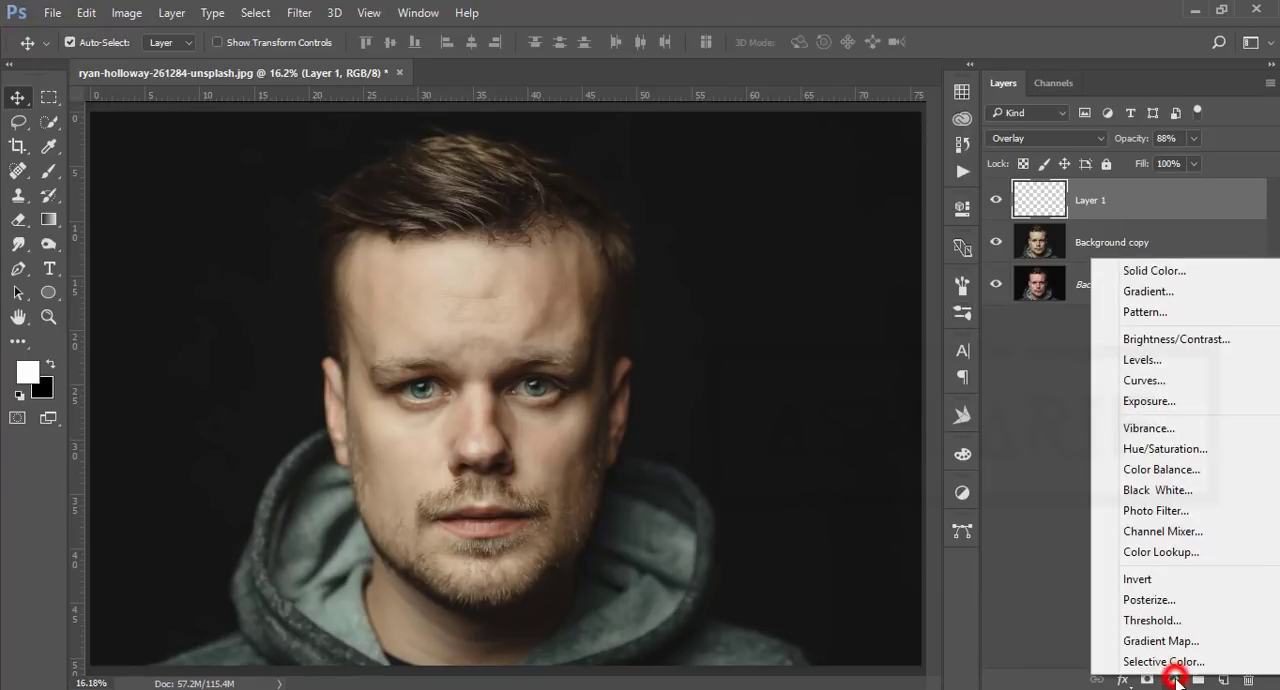
pyautogui.click(1155, 270)
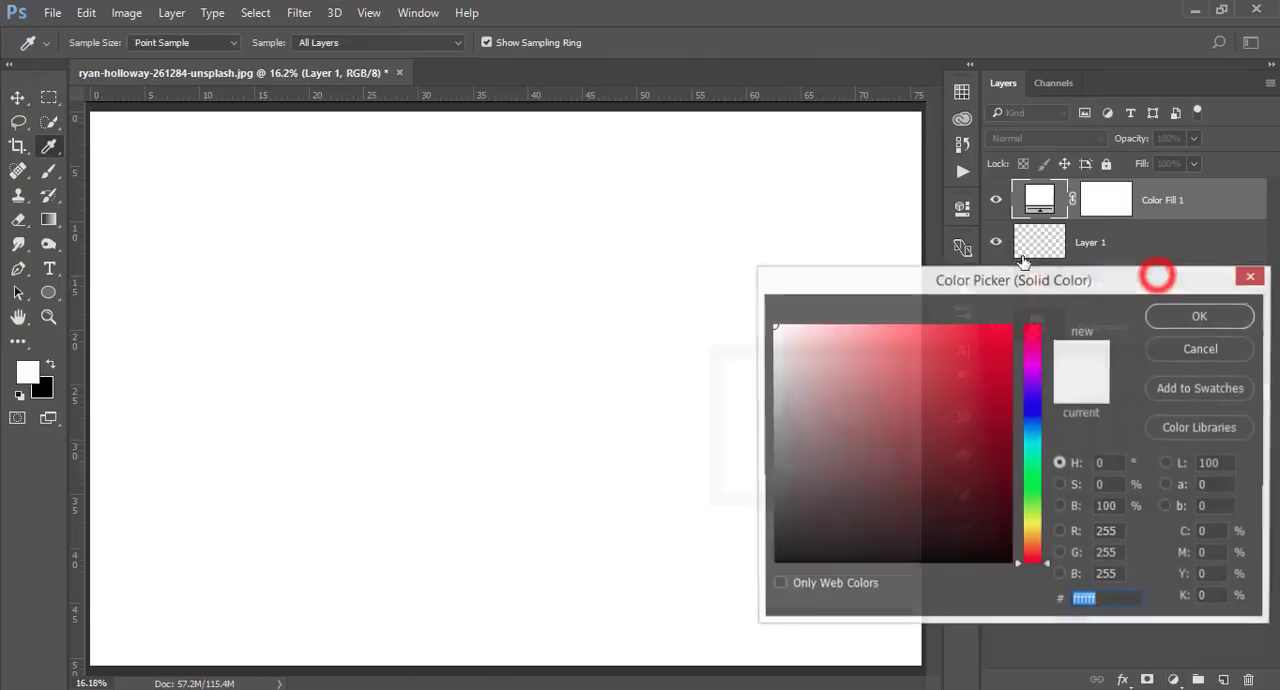
pyautogui.click(1033, 416)
pyautogui.moveTo(890, 477); pyautogui.dragTo(857, 452)
pyautogui.click(1200, 316)
pyautogui.press('v')
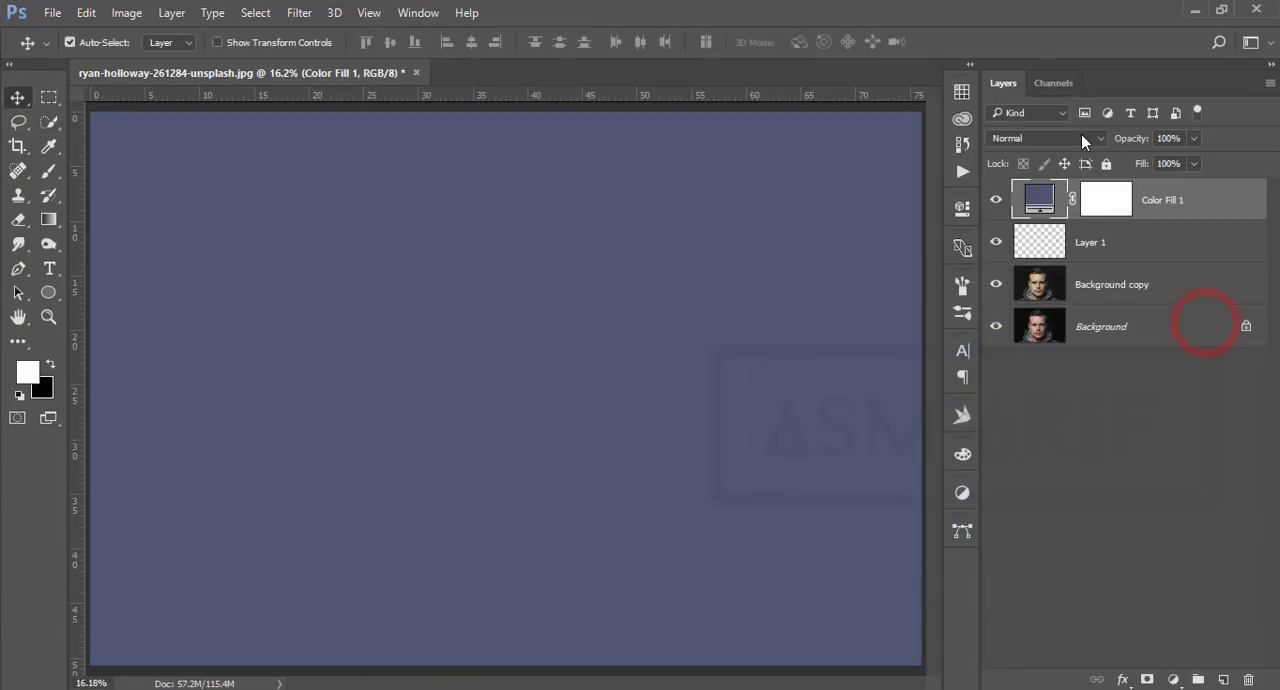
pyautogui.click(1080, 138)
pyautogui.click(1012, 323)
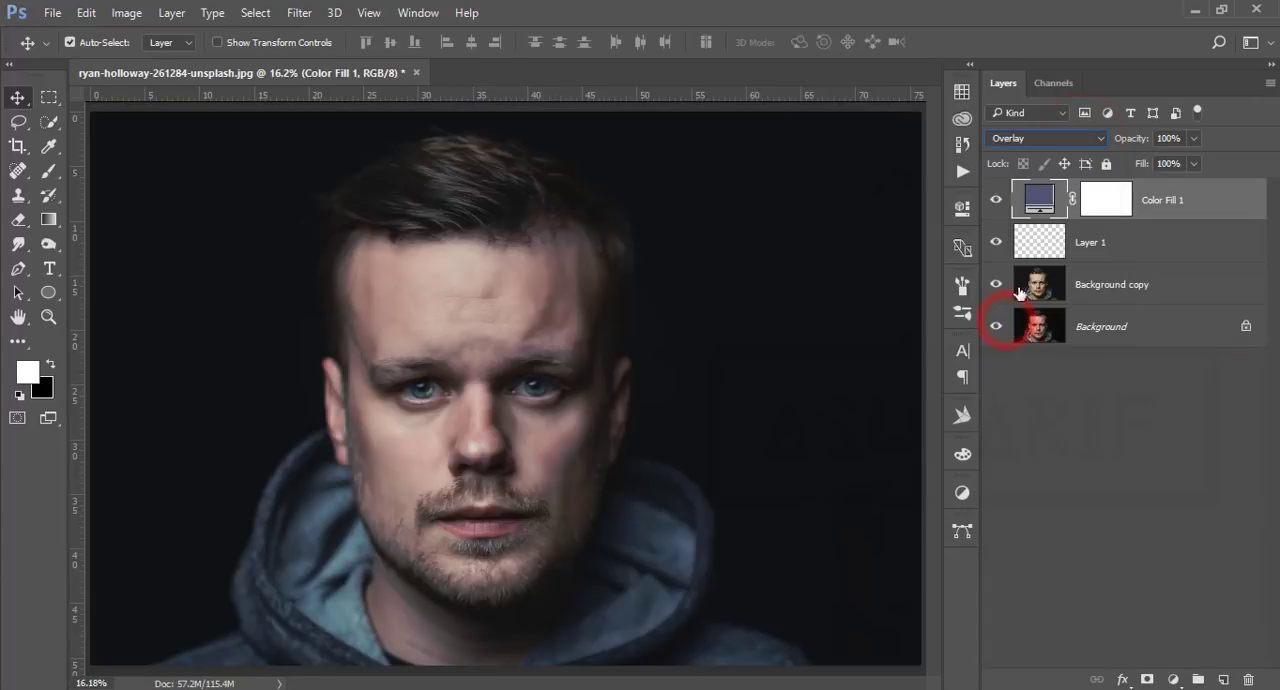
# Step: Try darker blue and purple tones for the Color Fill 1 layer and accept light purple c49dca
pyautogui.doubleClick(1040, 204)
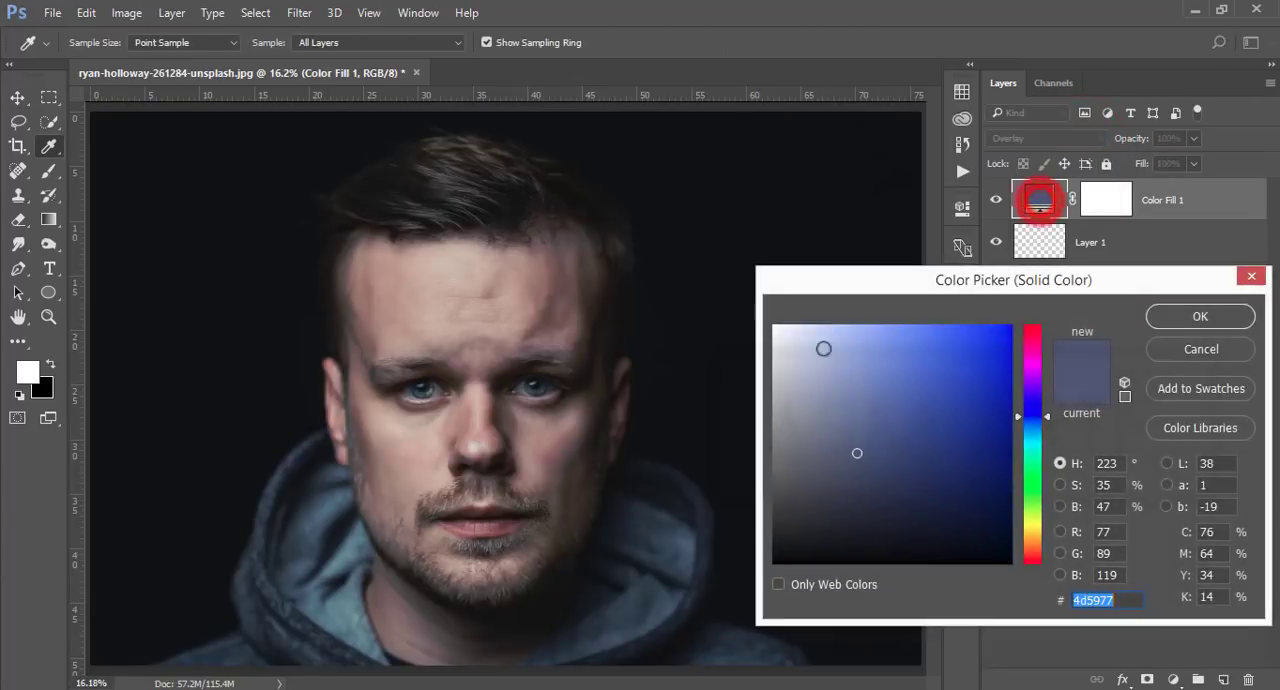
pyautogui.click(866, 402)
pyautogui.click(905, 493)
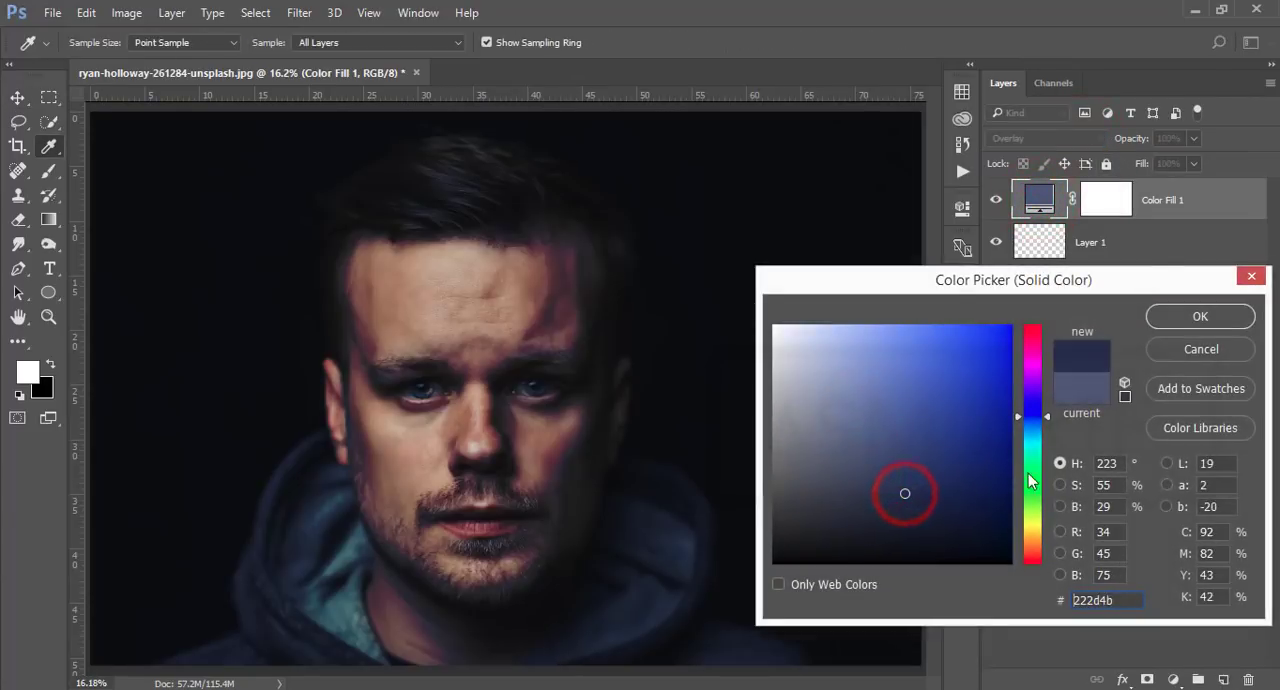
pyautogui.click(1032, 370)
pyautogui.click(926, 447)
pyautogui.moveTo(892, 418); pyautogui.dragTo(826, 374)
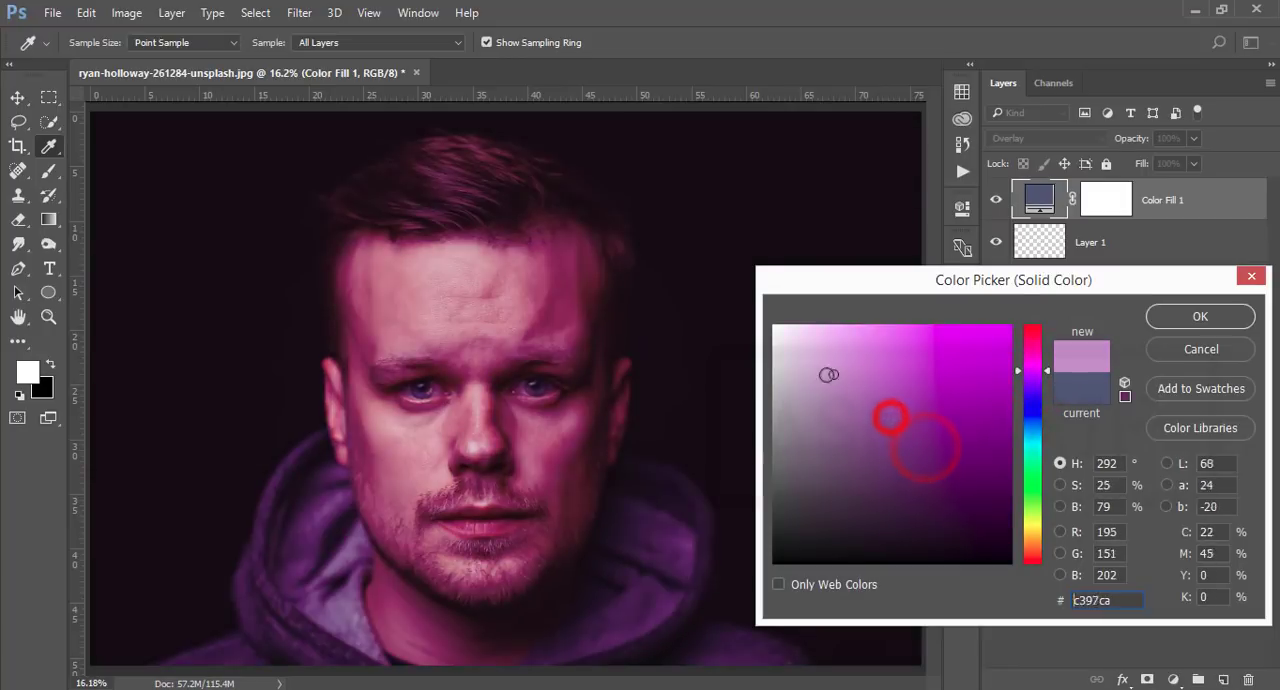
pyautogui.click(1200, 316)
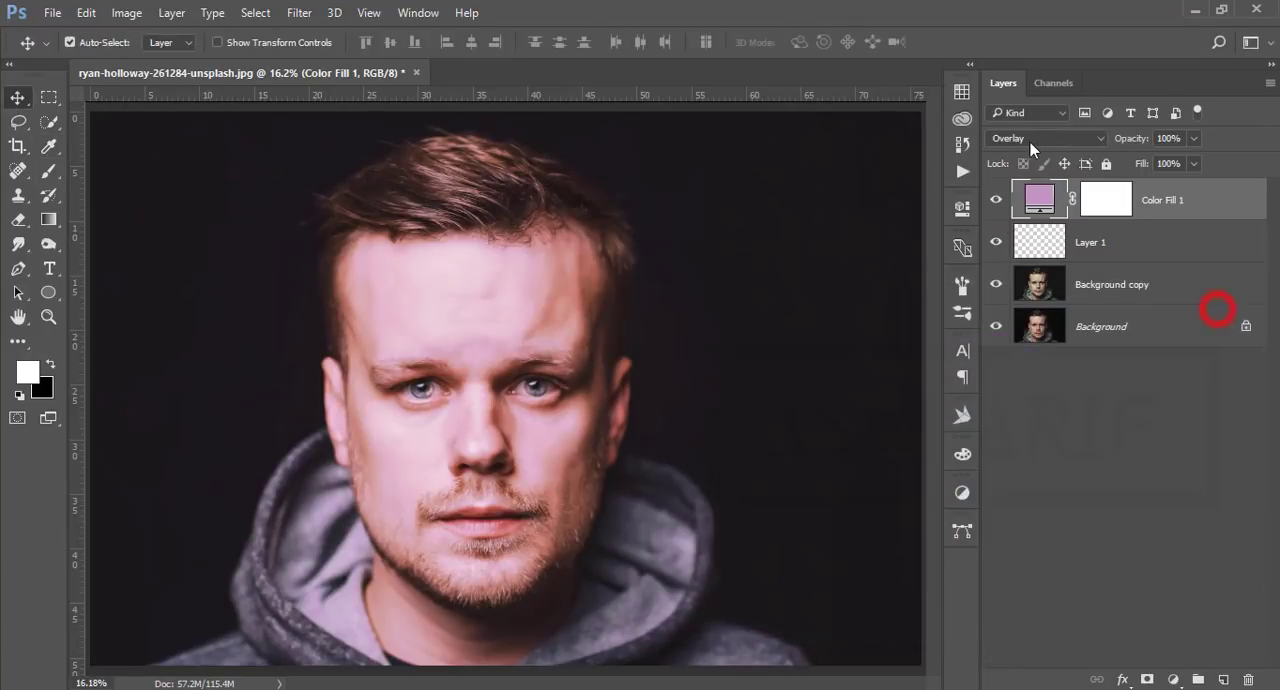
# Step: Blend Color Fill 1 in Soft Light mode and change its color to muted teal 63787a
pyautogui.click(1030, 138)
pyautogui.click(1009, 334)
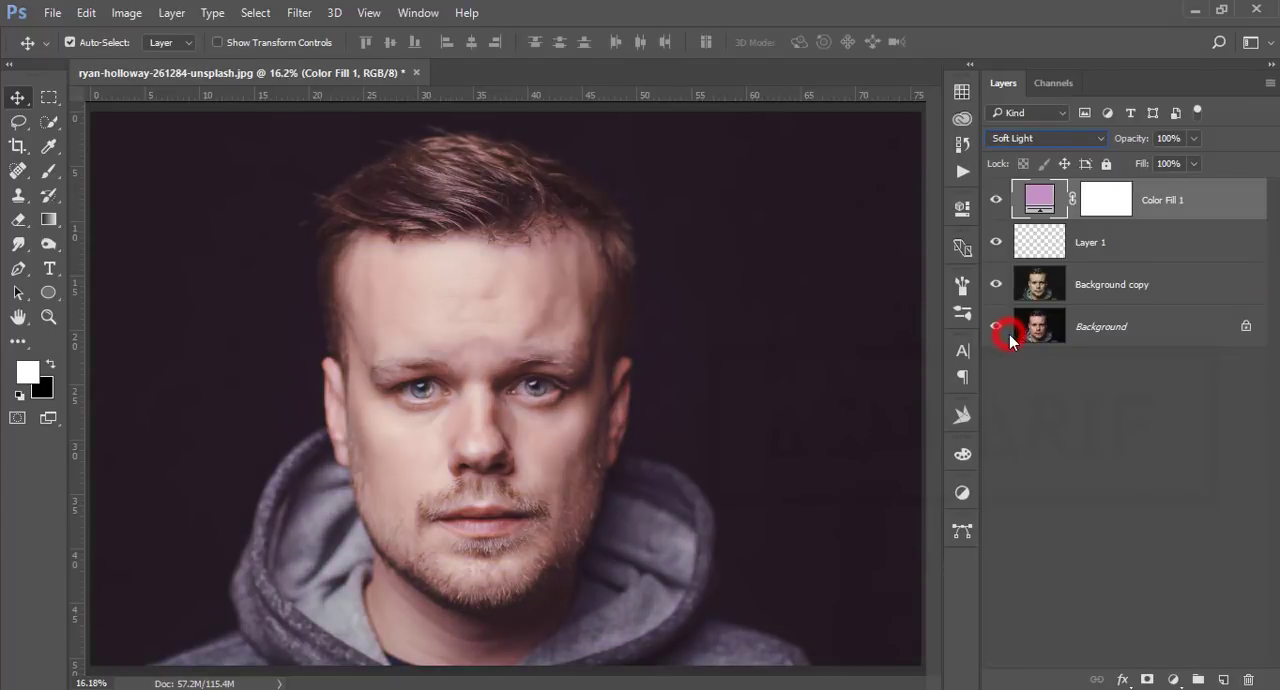
pyautogui.doubleClick(1039, 196)
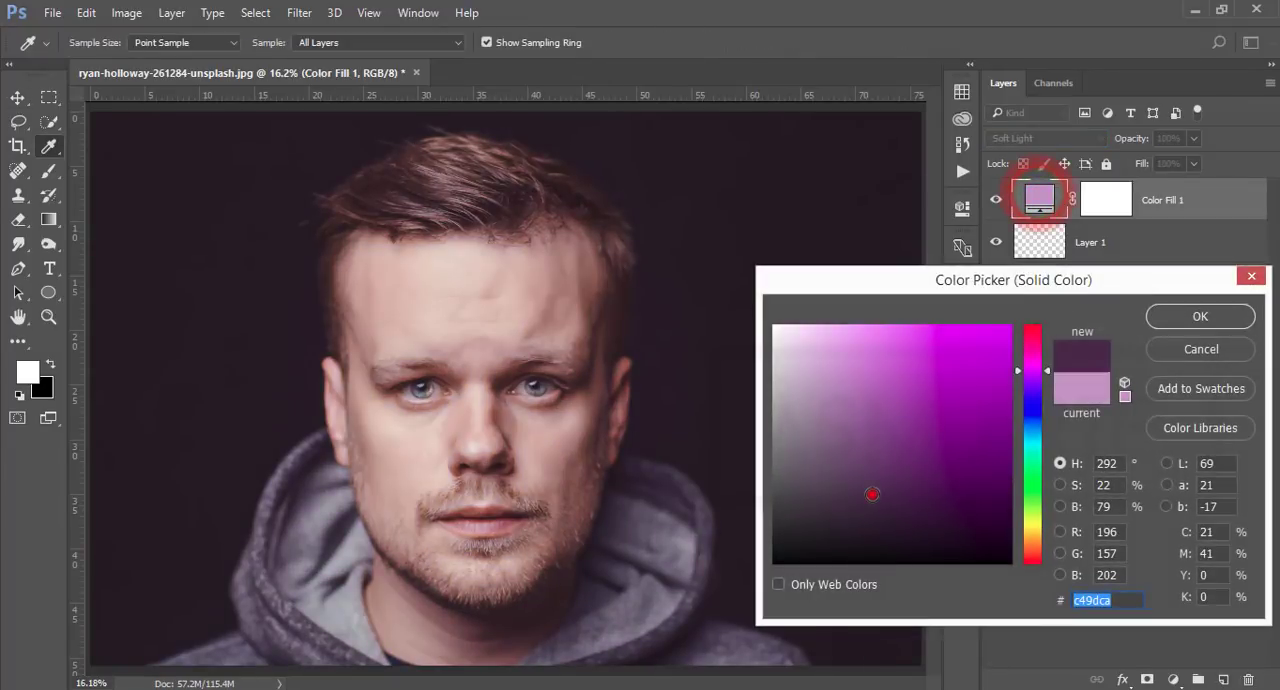
pyautogui.moveTo(892, 484); pyautogui.dragTo(882, 412)
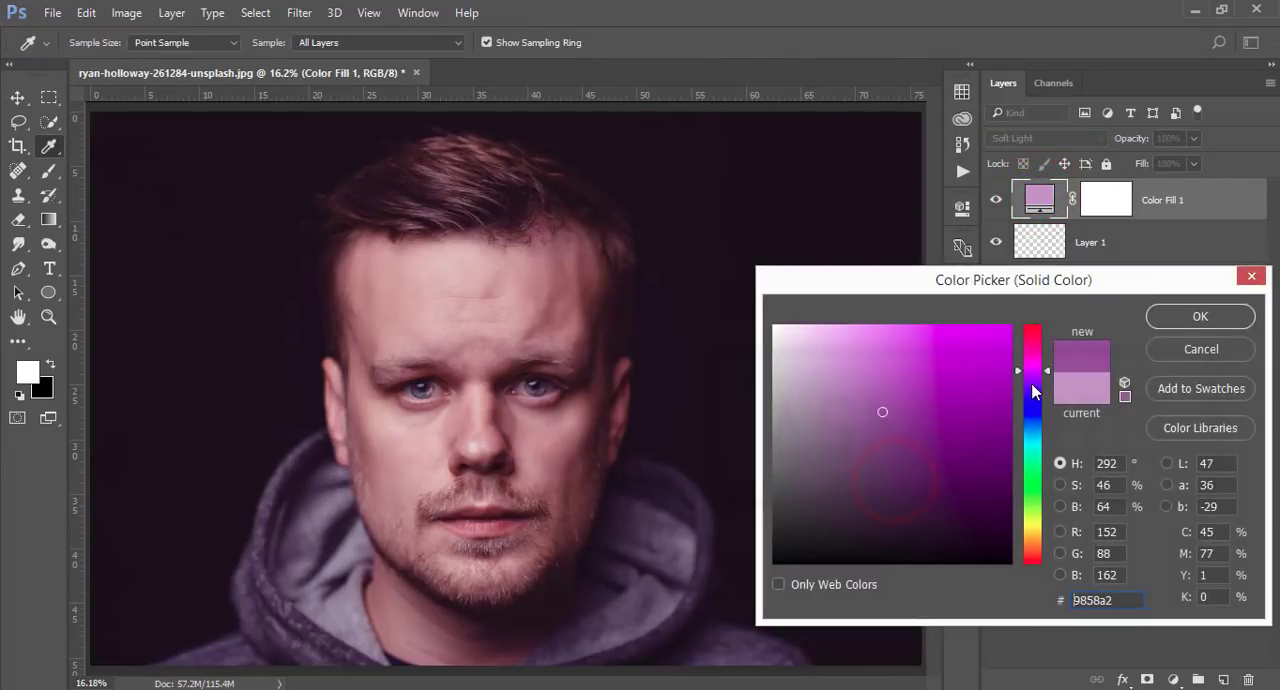
pyautogui.click(1034, 434)
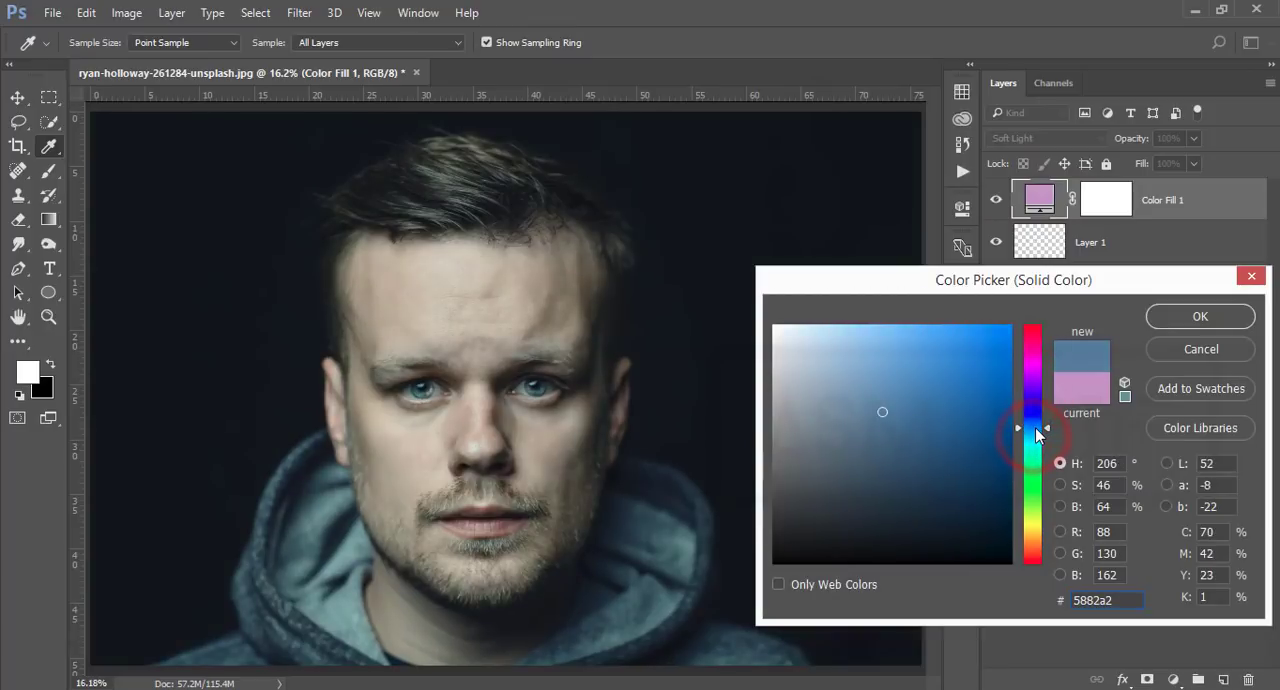
pyautogui.click(1035, 423)
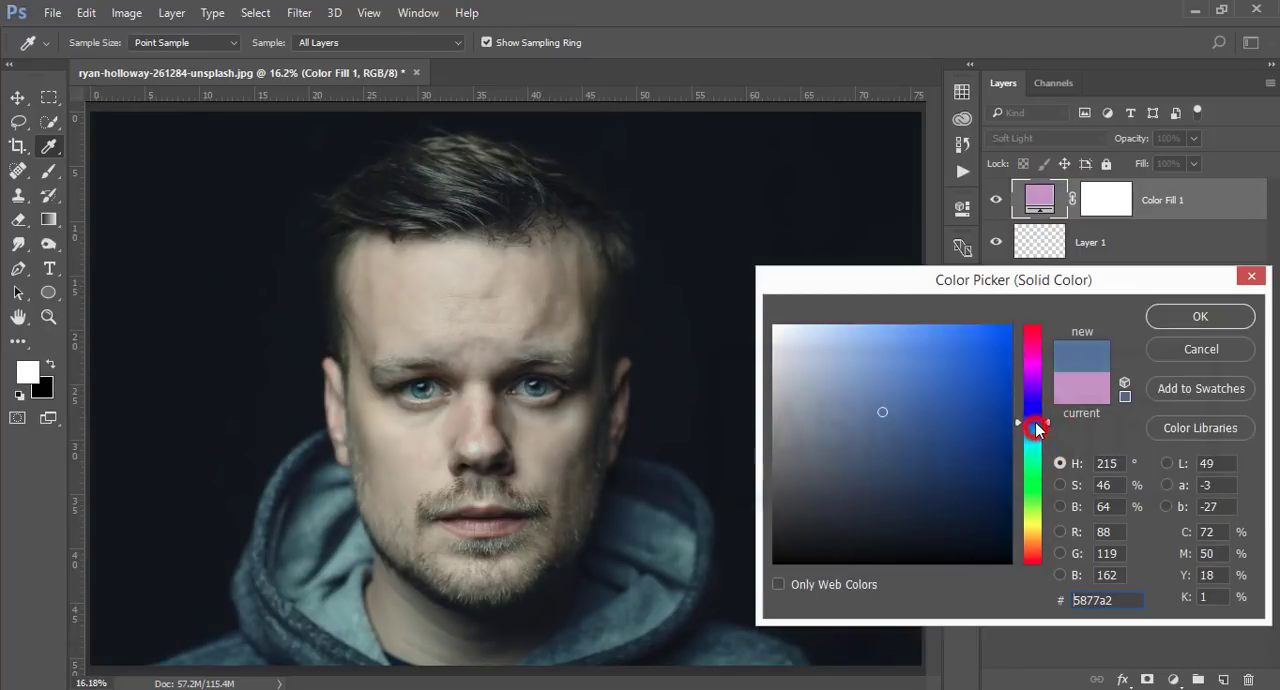
pyautogui.click(803, 455)
pyautogui.moveTo(803, 455); pyautogui.dragTo(817, 449)
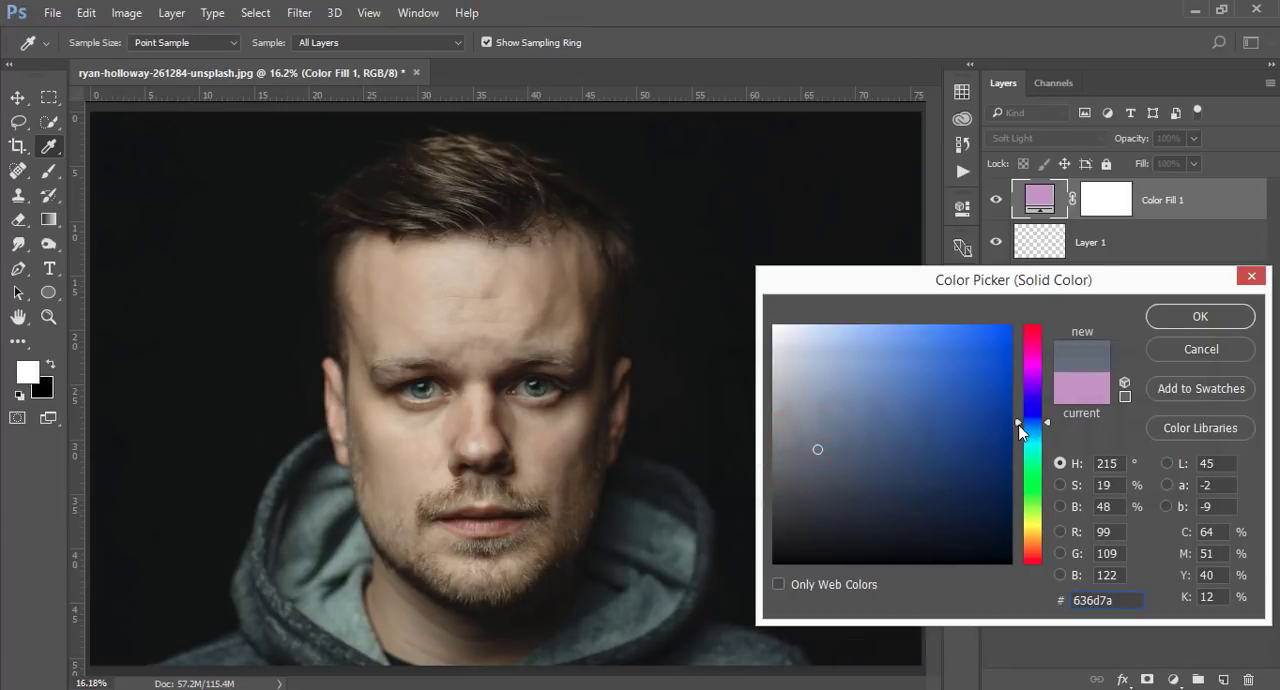
pyautogui.moveTo(1020, 428)
pyautogui.mouseDown()
pyautogui.moveTo(1020, 490)
pyautogui.moveTo(1022, 441)
pyautogui.mouseUp()
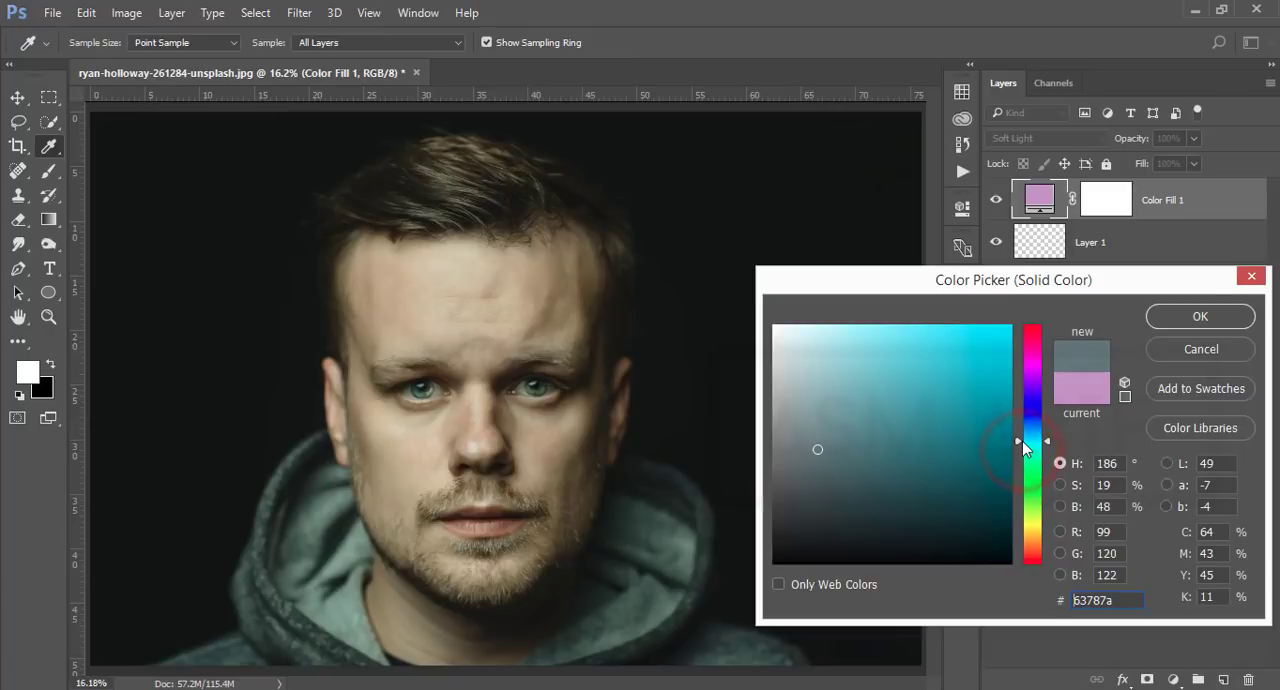
pyautogui.click(1203, 316)
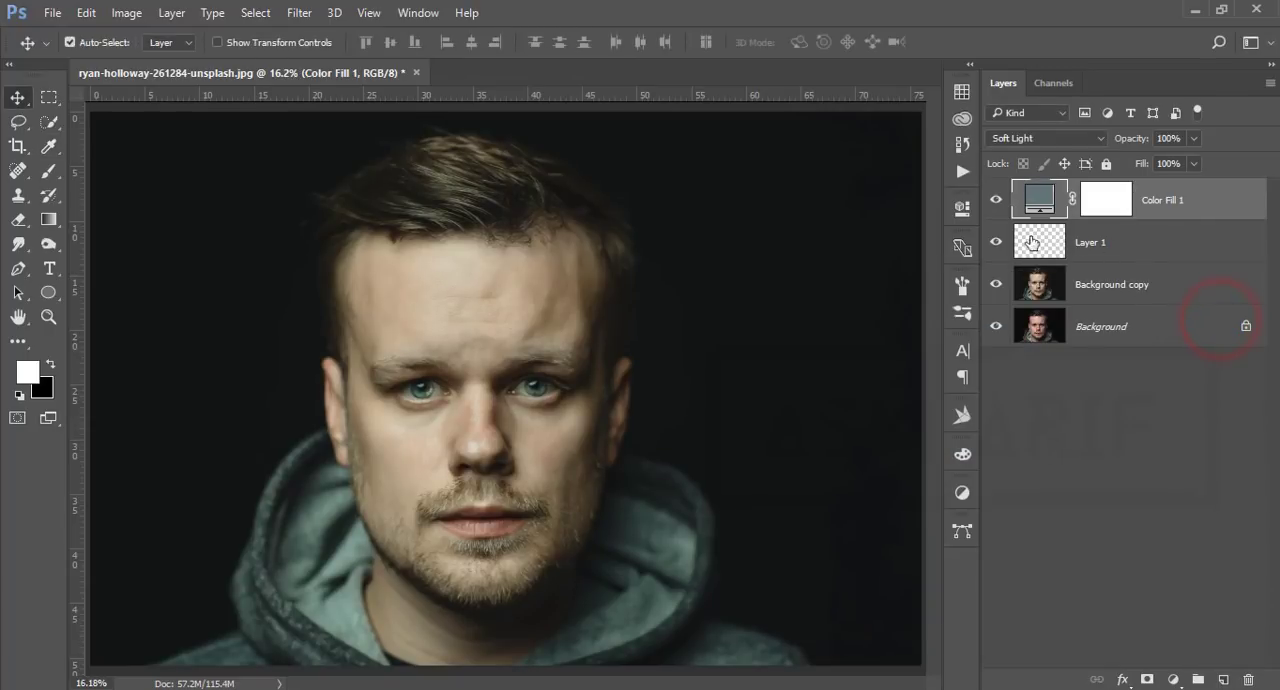
# Step: Check the eye brightening by toggling Layer 1's visibility, and set the layer's opacity to 90%
pyautogui.click(995, 242)
pyautogui.click(995, 242)
pyautogui.click(1127, 247)
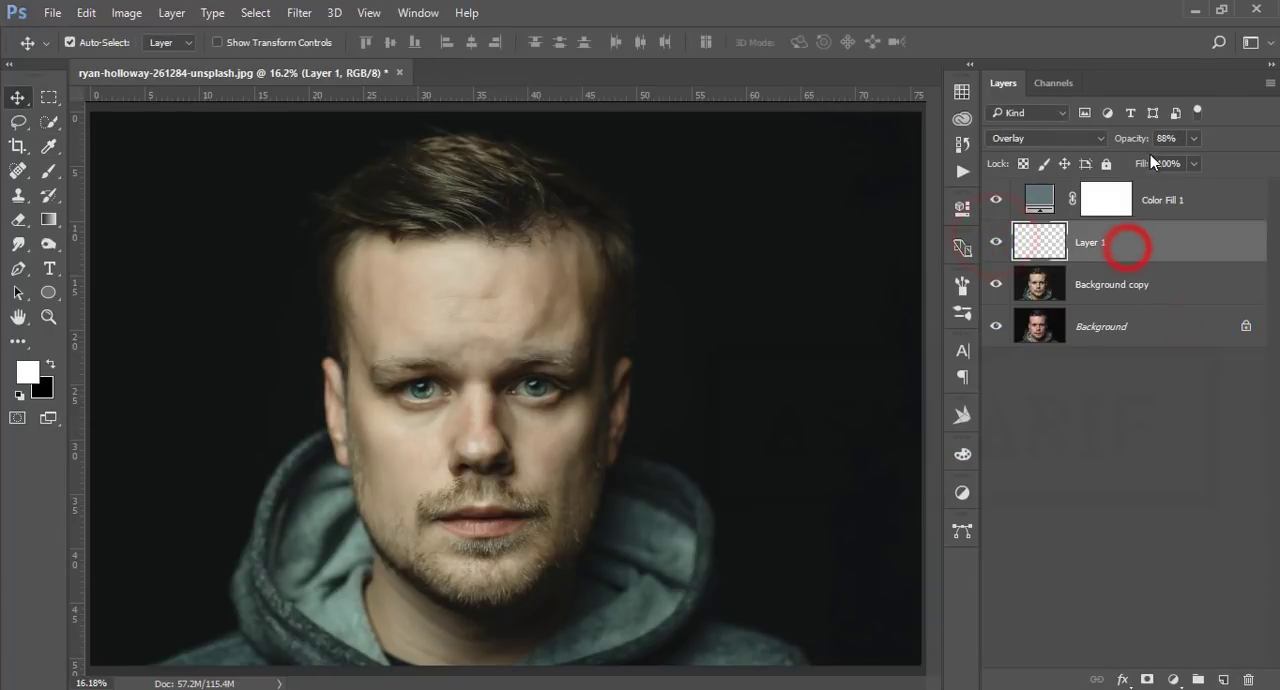
pyautogui.moveTo(1132, 138); pyautogui.dragTo(1152, 140)
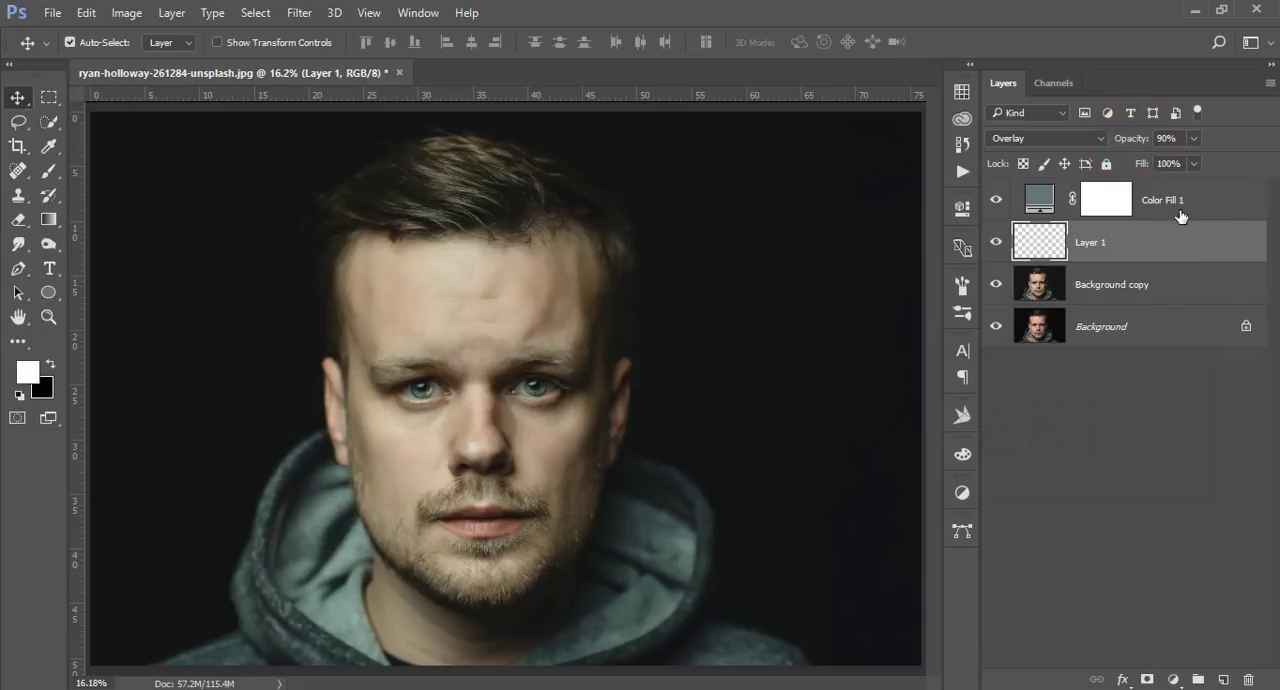
# Step: Group the layers from Color Fill 1 down to Background copy and create a merged copy of the group above it
pyautogui.click(1193, 200)
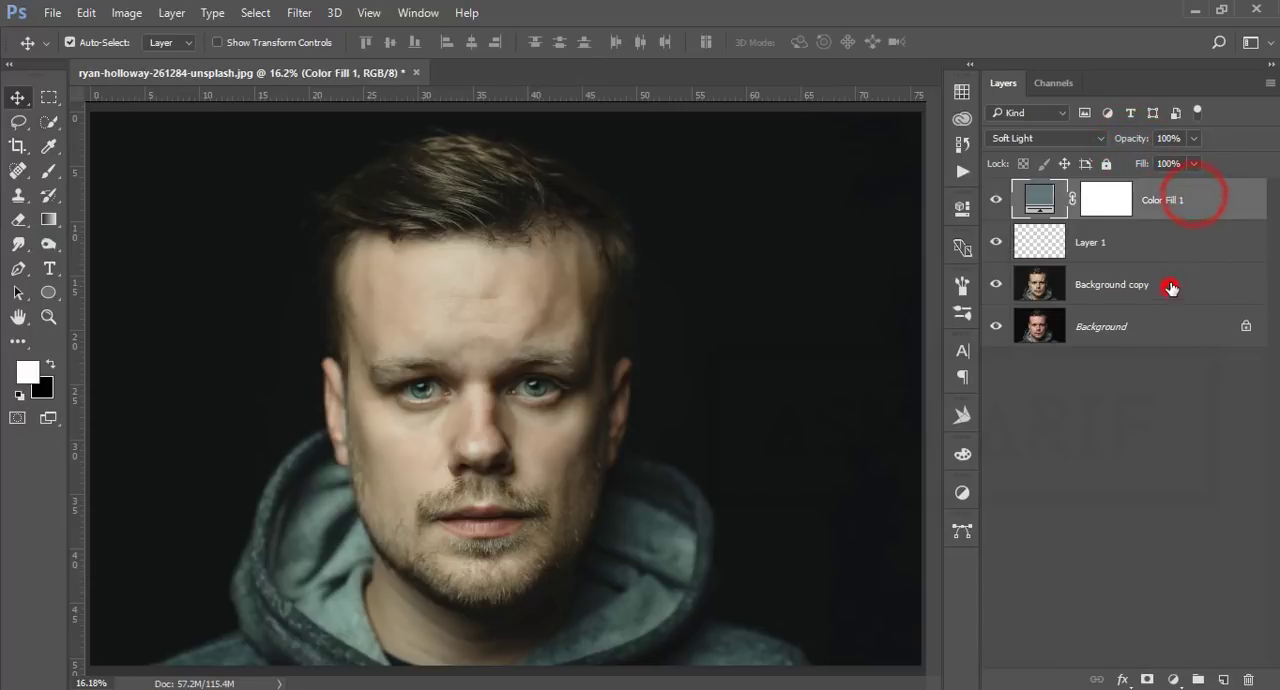
pyautogui.keyDown('shift'); pyautogui.click(1166, 284); pyautogui.keyUp('shift')
pyautogui.hotkey('ctrl', 'g')
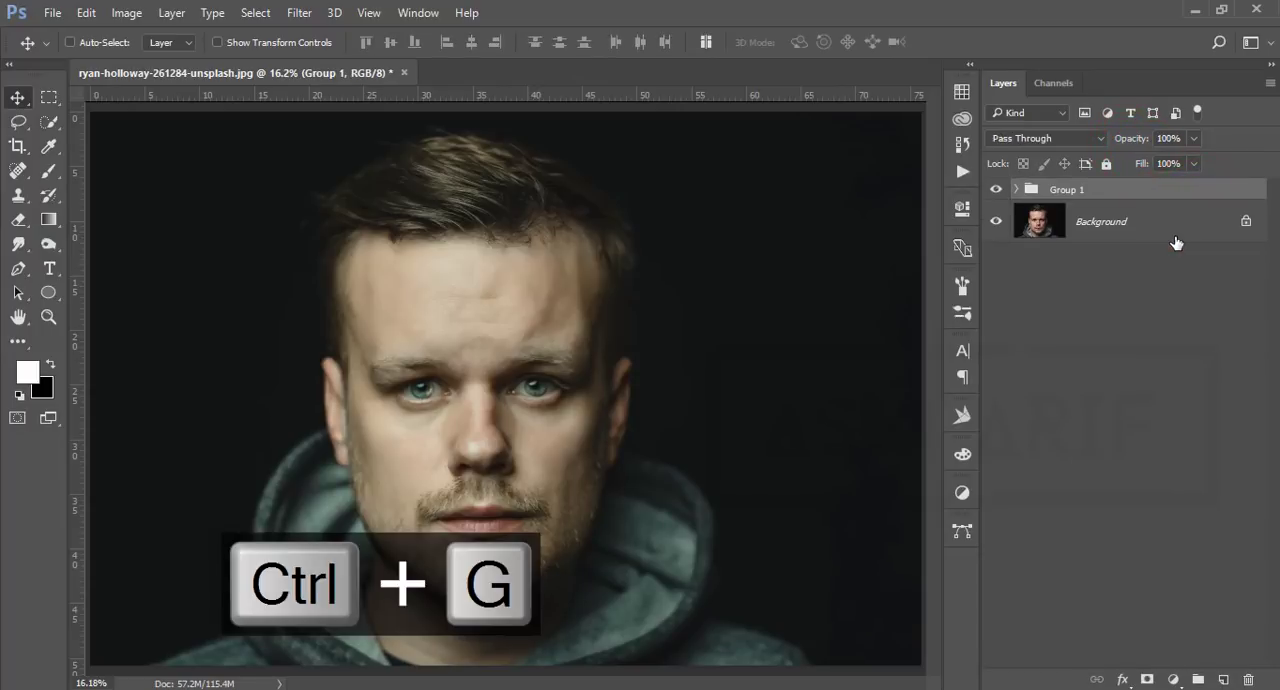
pyautogui.hotkey('ctrl', 'alt', 'e')
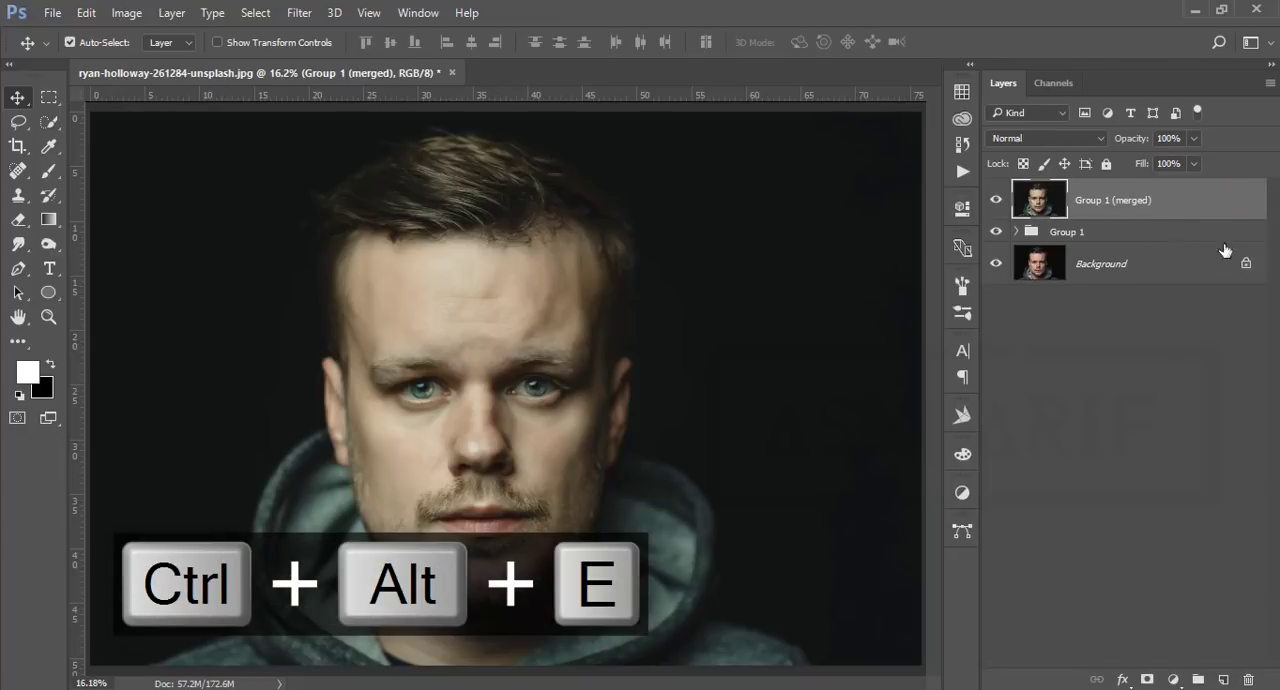
# Step: Open the merged layer in Color Efex Pro 4 from the Nik Collection and choose the Cross Processing filter
pyautogui.click(306, 17)
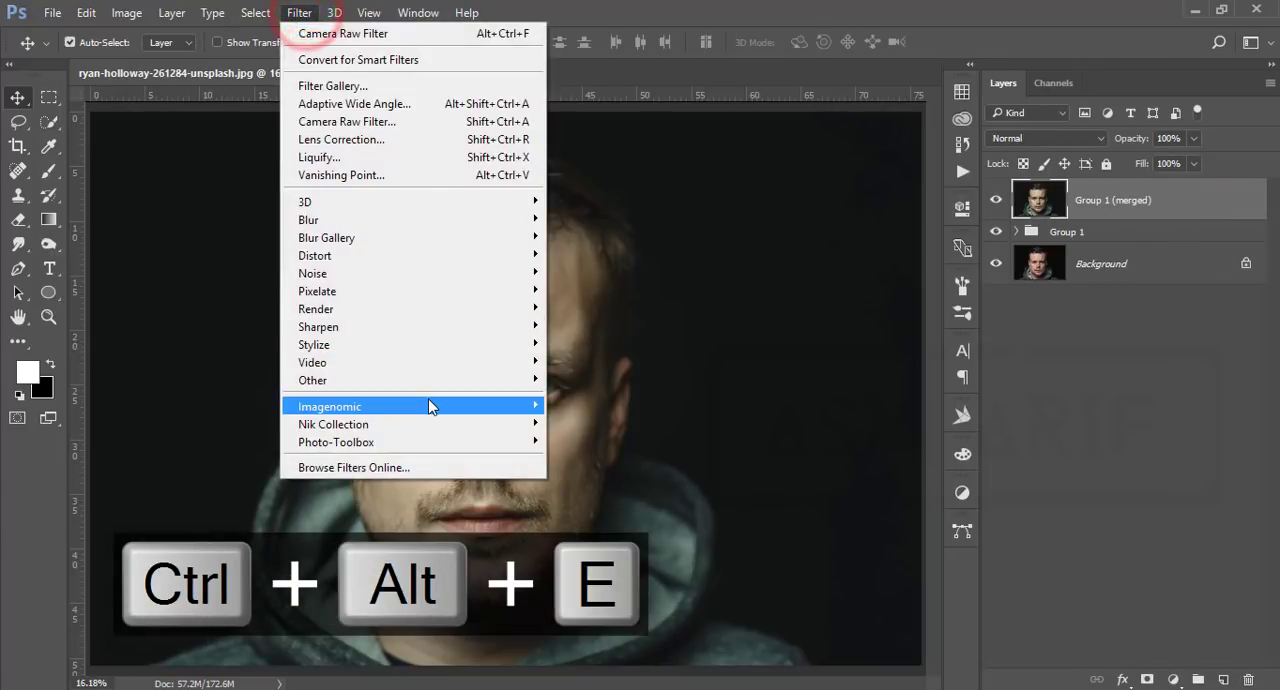
pyautogui.moveTo(434, 424)
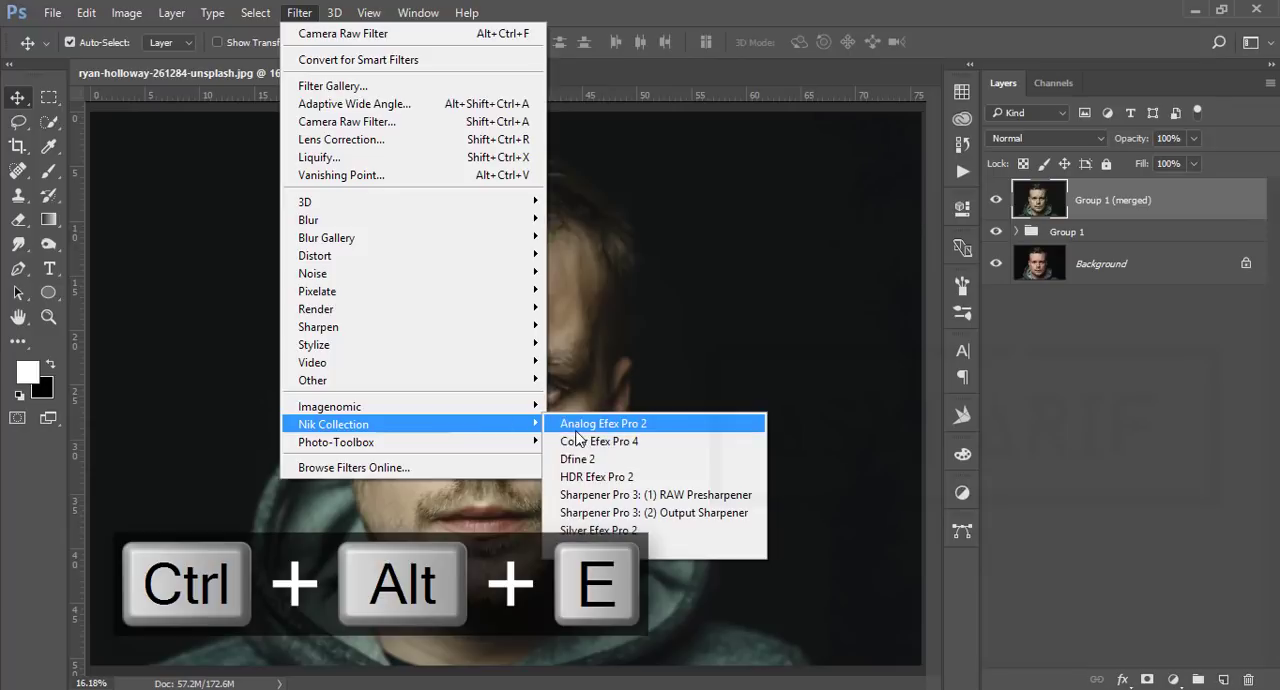
pyautogui.click(578, 442)
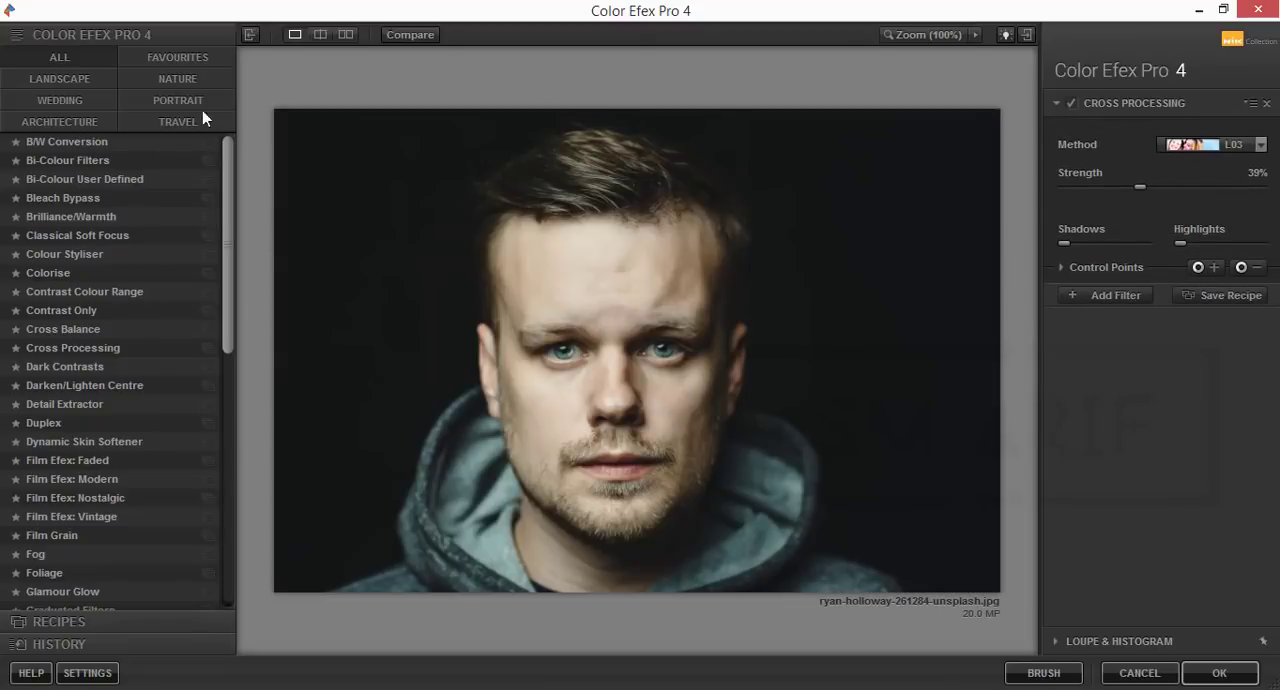
pyautogui.click(75, 348)
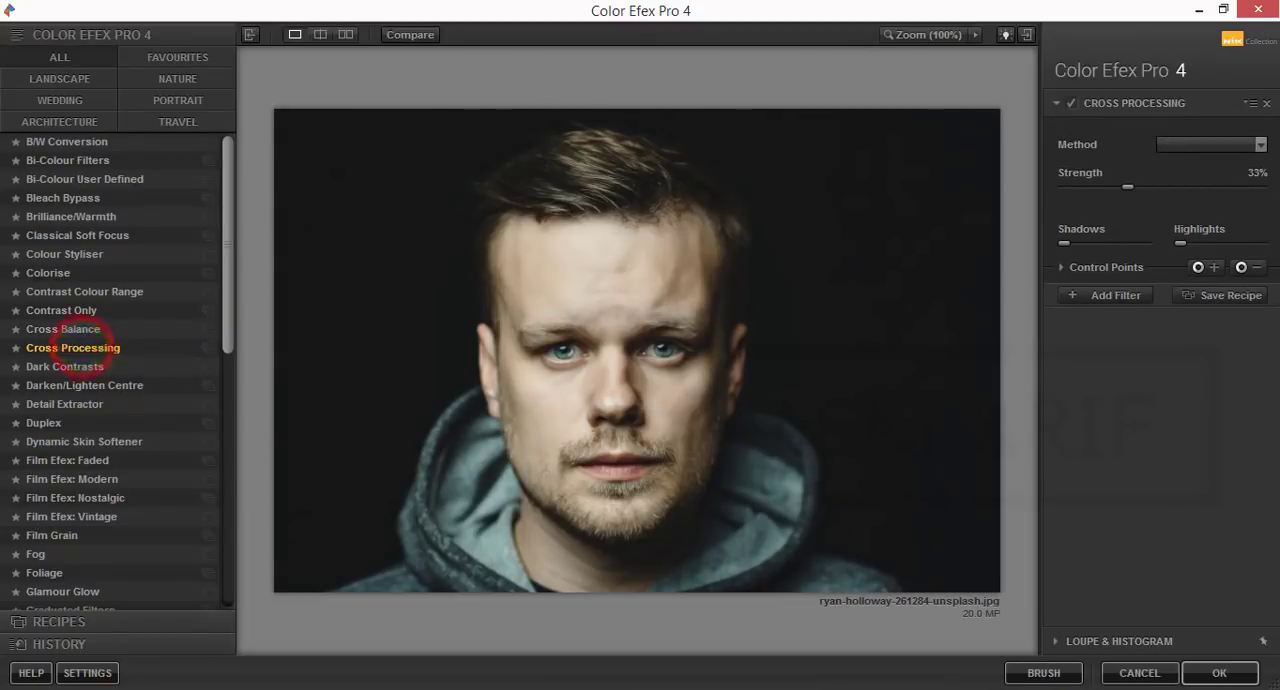
# Step: Set the Cross Processing method to C04 and the strength to 37%, and apply the filter to the portrait
pyautogui.click(1260, 145)
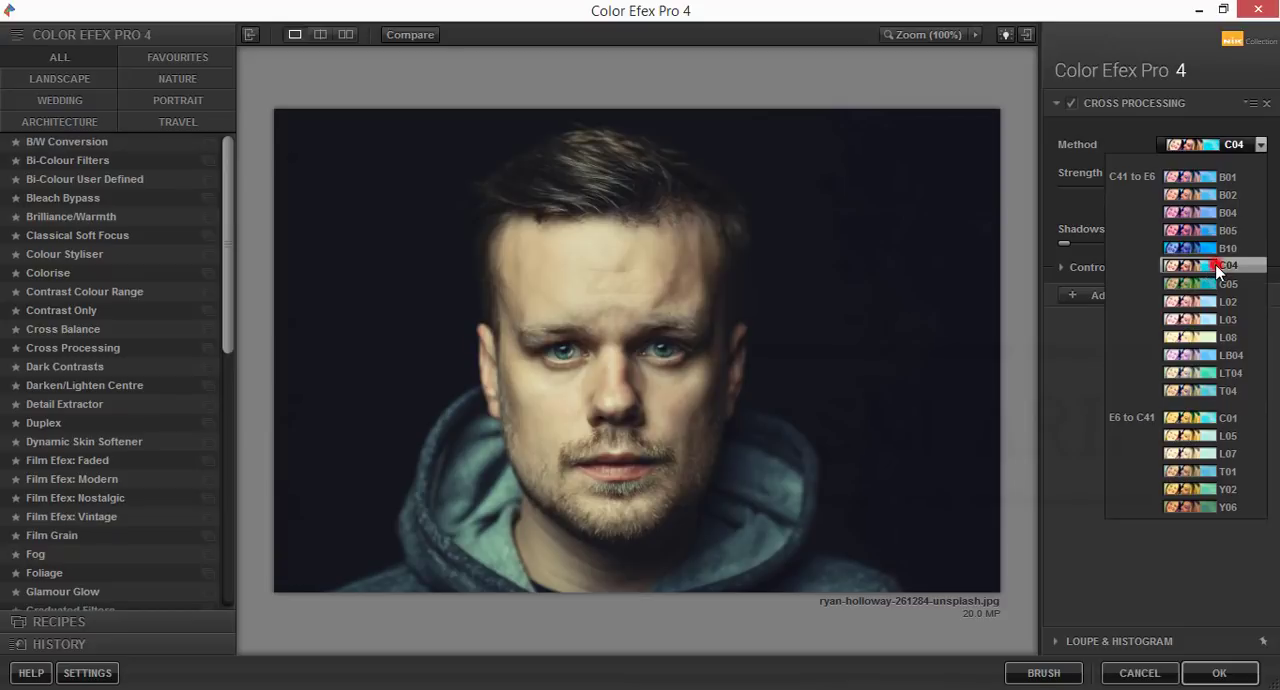
pyautogui.click(1218, 266)
pyautogui.click(1137, 187)
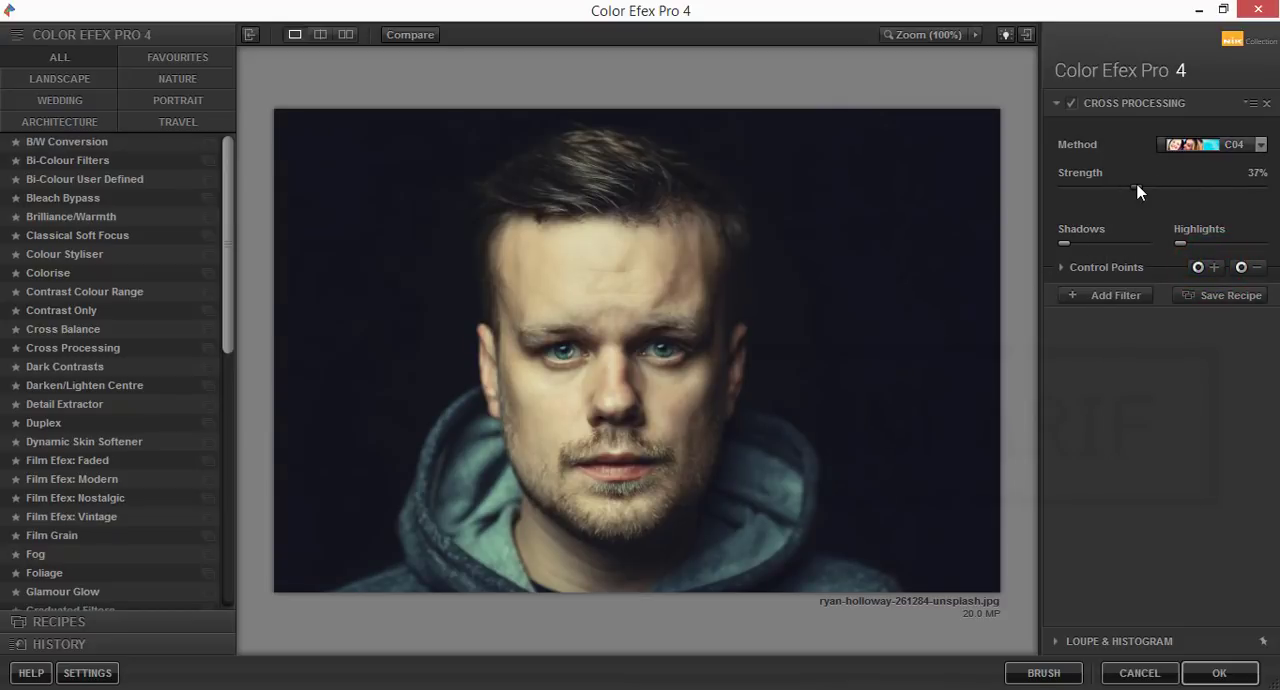
pyautogui.click(1219, 673)
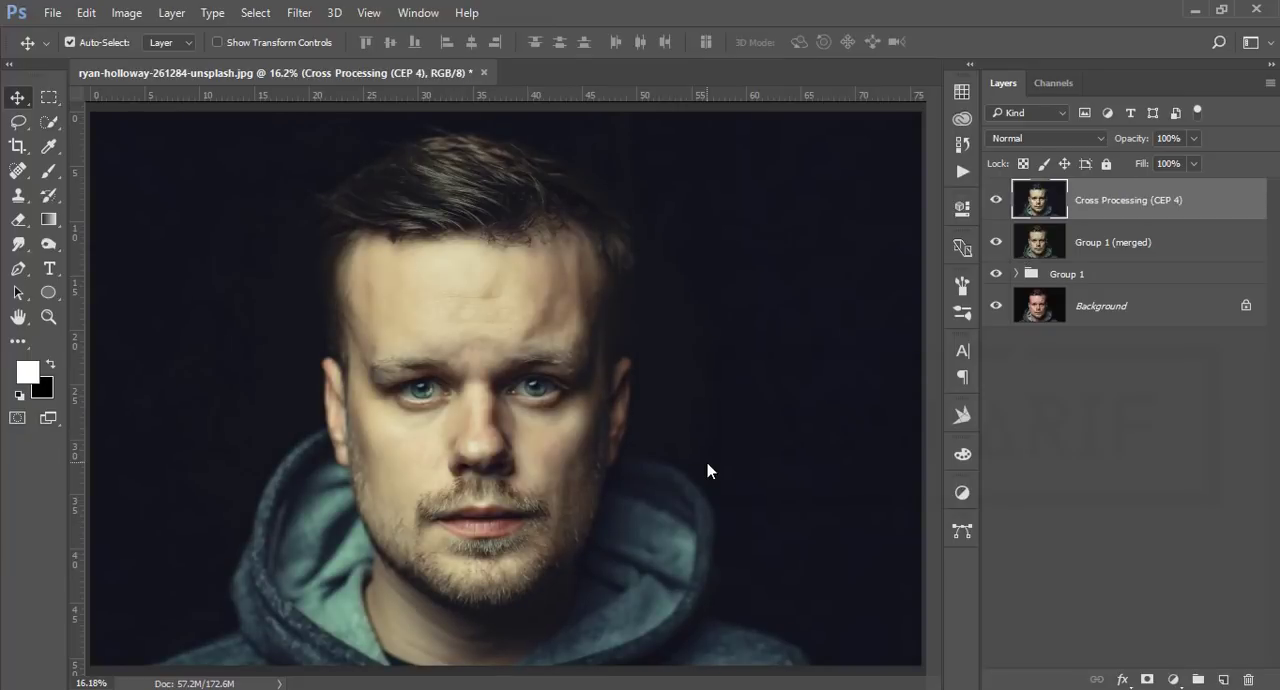
# Step: Compare the graded portrait with the original by isolating the Background layer and restoring all layers, and examine the face up close
pyautogui.scroll(1, 663, 464)
pyautogui.scroll(-2, 663, 464)
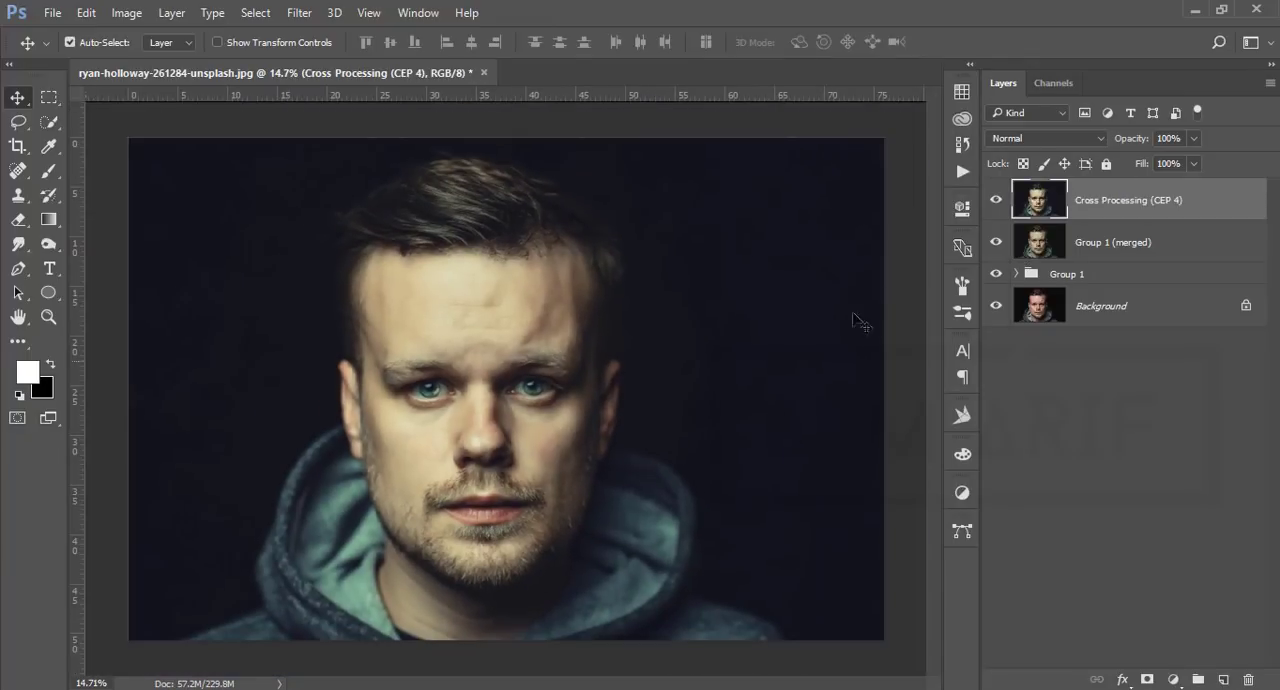
pyautogui.keyDown('alt'); pyautogui.click(996, 310); pyautogui.keyUp('alt')
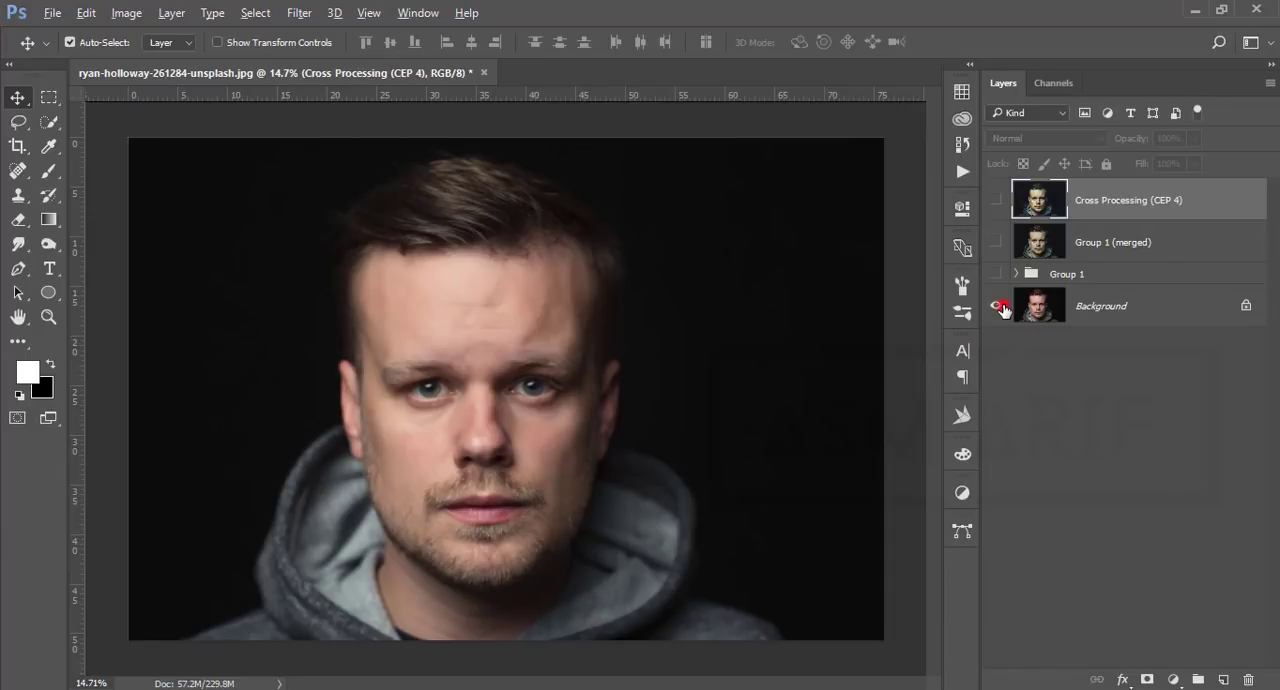
pyautogui.keyDown('alt'); pyautogui.click(1003, 310); pyautogui.keyUp('alt')
pyautogui.scroll(4, 468, 410)
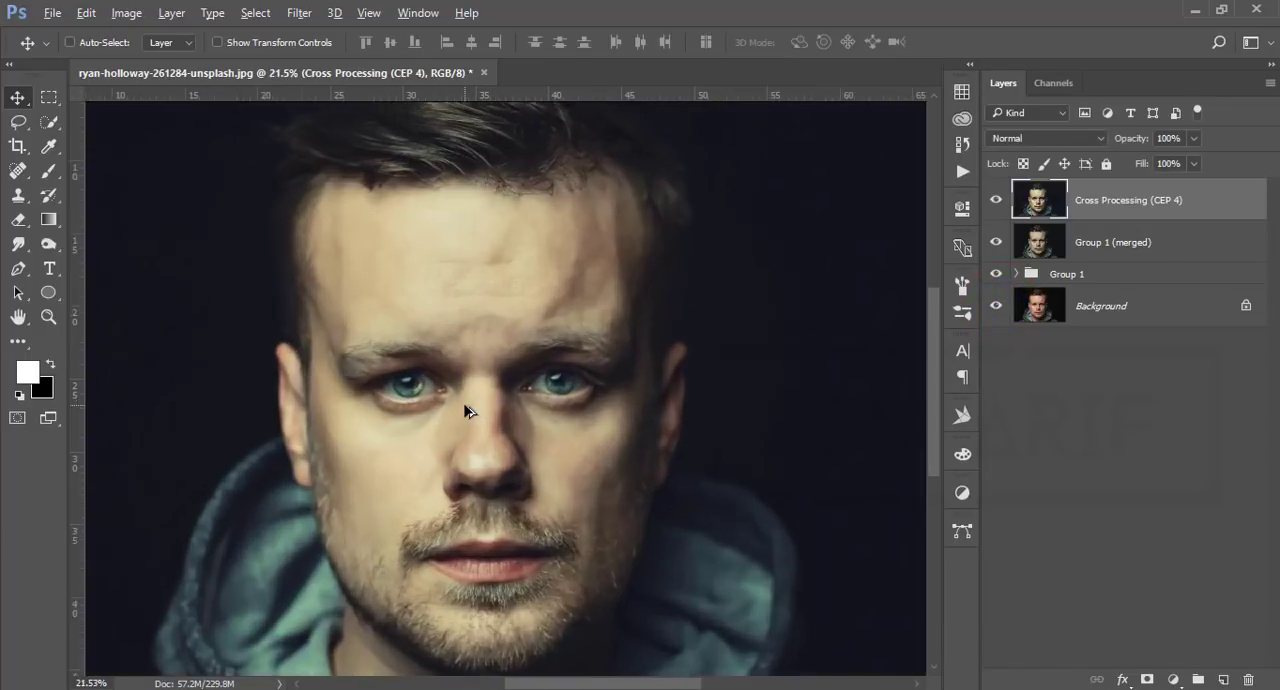
pyautogui.scroll(-3, 468, 410)
pyautogui.scroll(1, 468, 410)
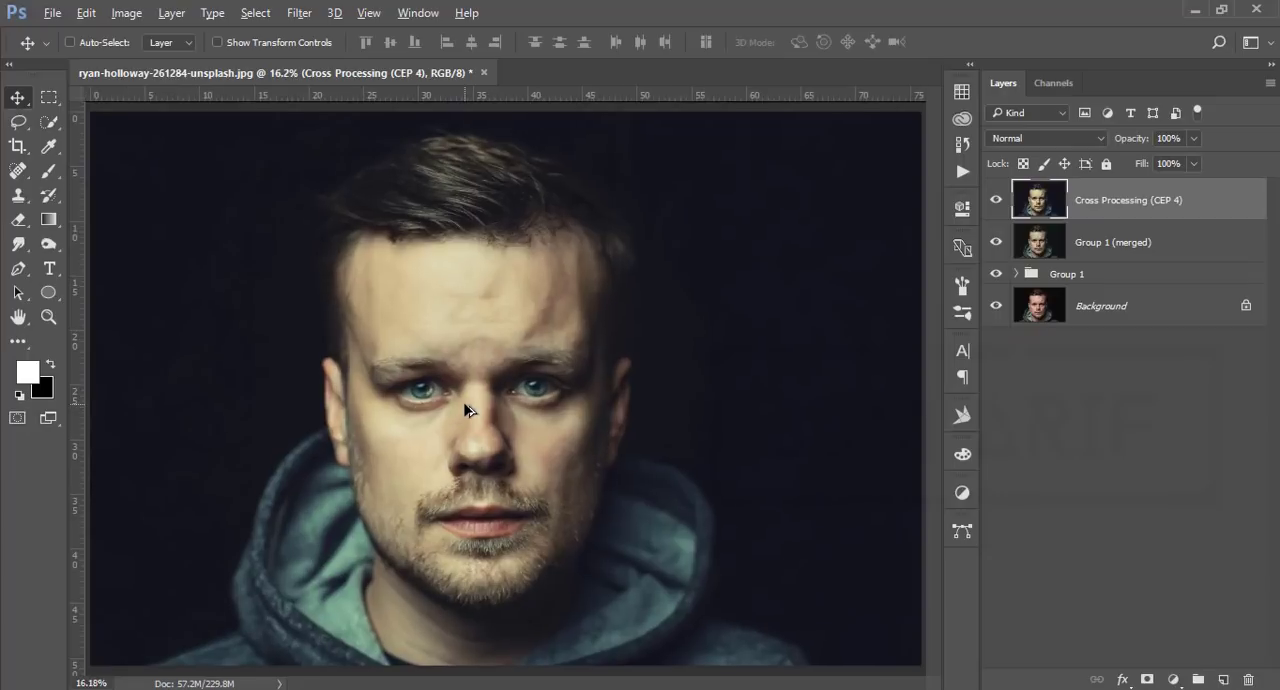
pyautogui.press('ctrl')
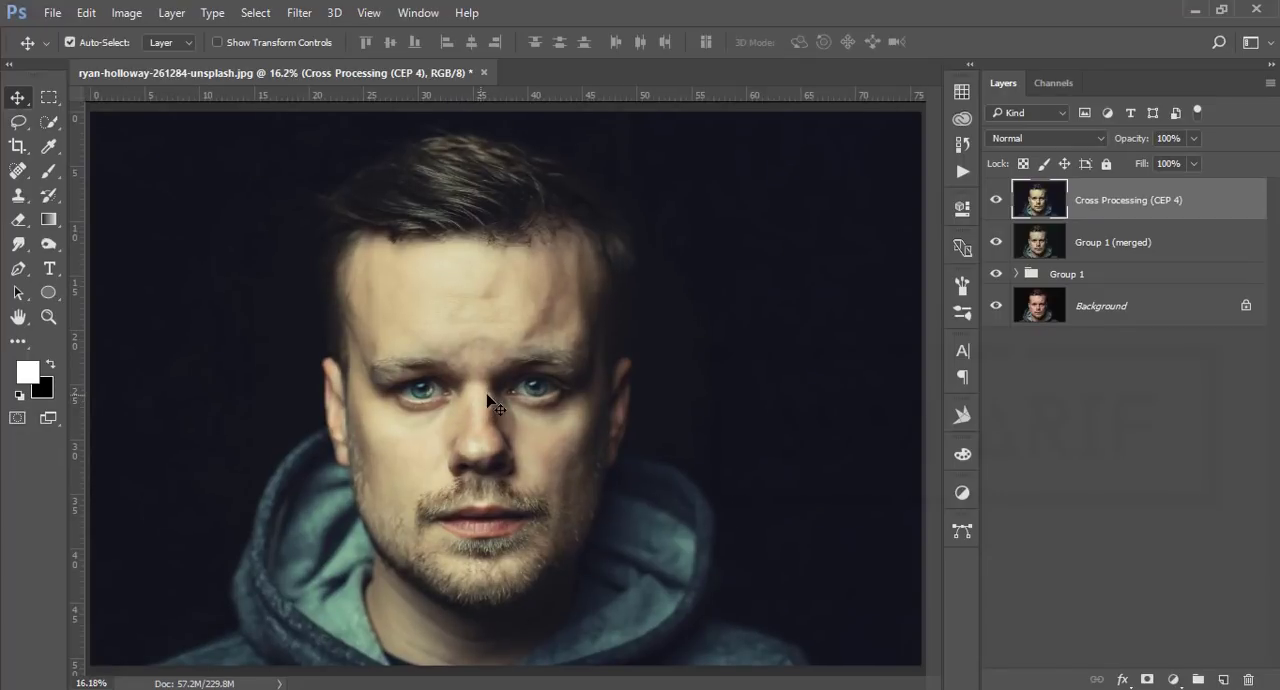